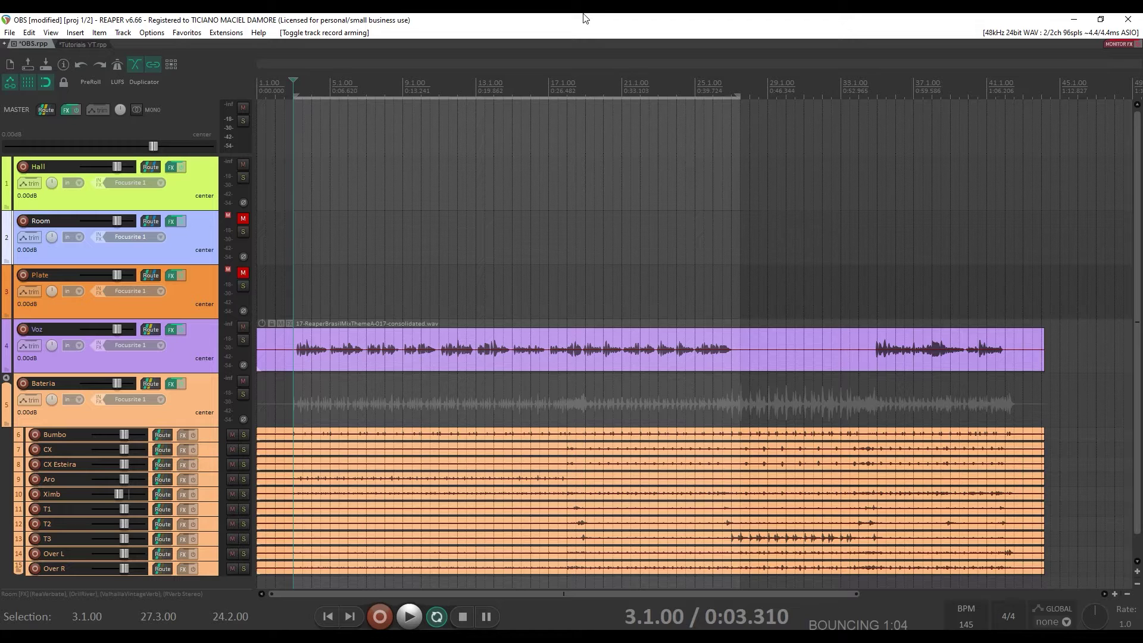
# Switch to the browser with reaper.fm, open the ReaPlugs page and download ReaPlugs VST v2.36 64-bit
pyautogui.hotkey('alt', 'Tab')
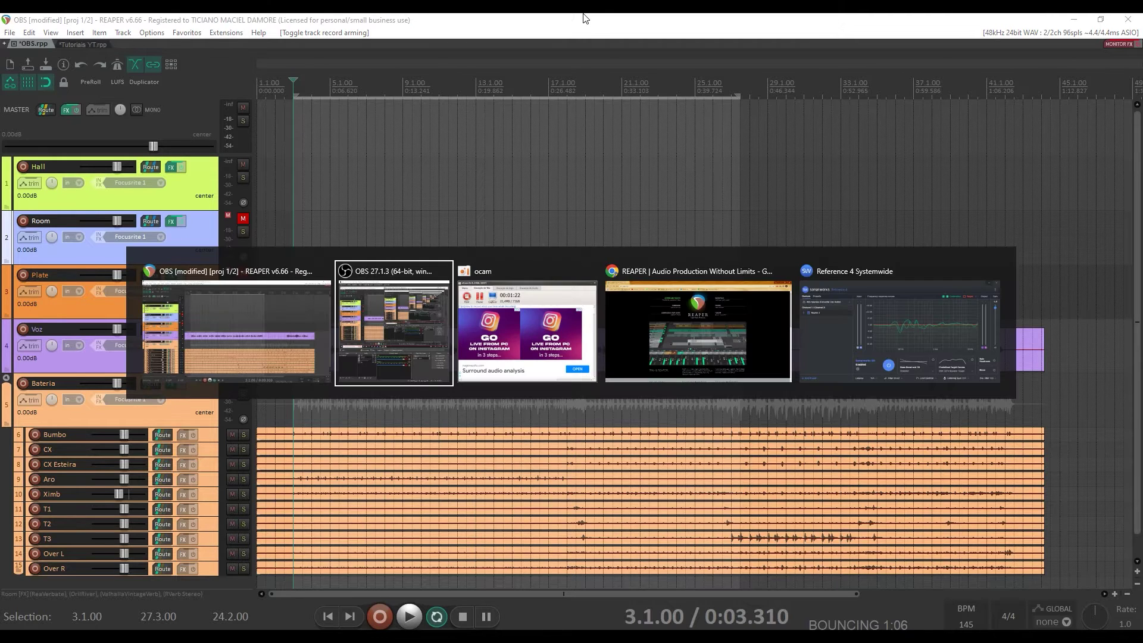
pyautogui.hotkey('alt', 'Tab')
pyautogui.hotkey('alt', 'Tab')
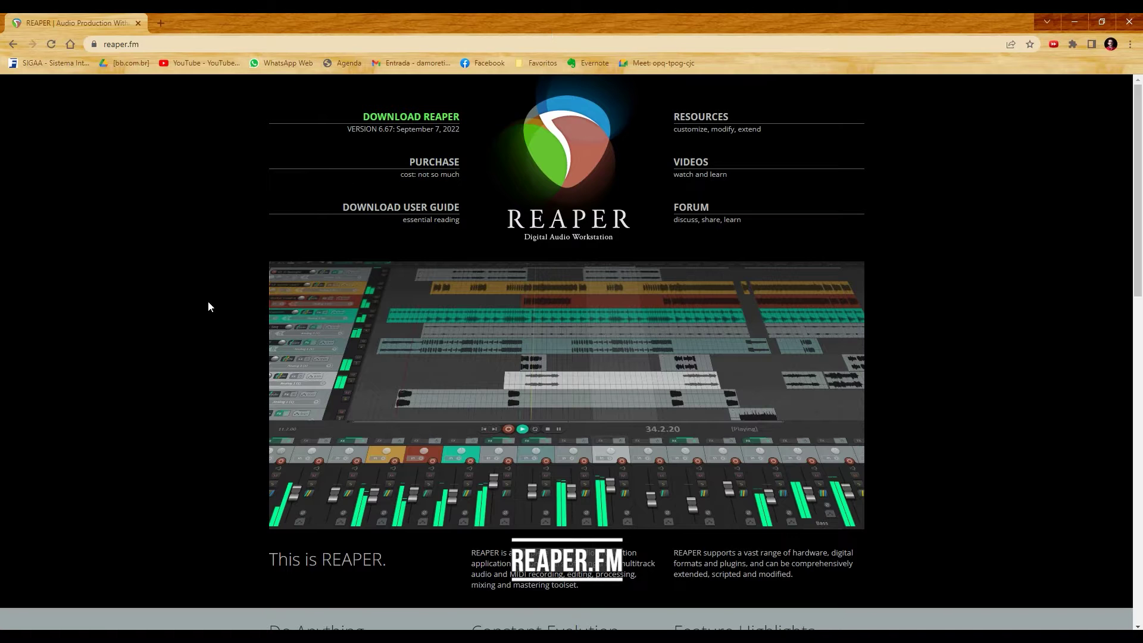
pyautogui.scroll(-7, 207, 301)
pyautogui.scroll(-7, 208, 302)
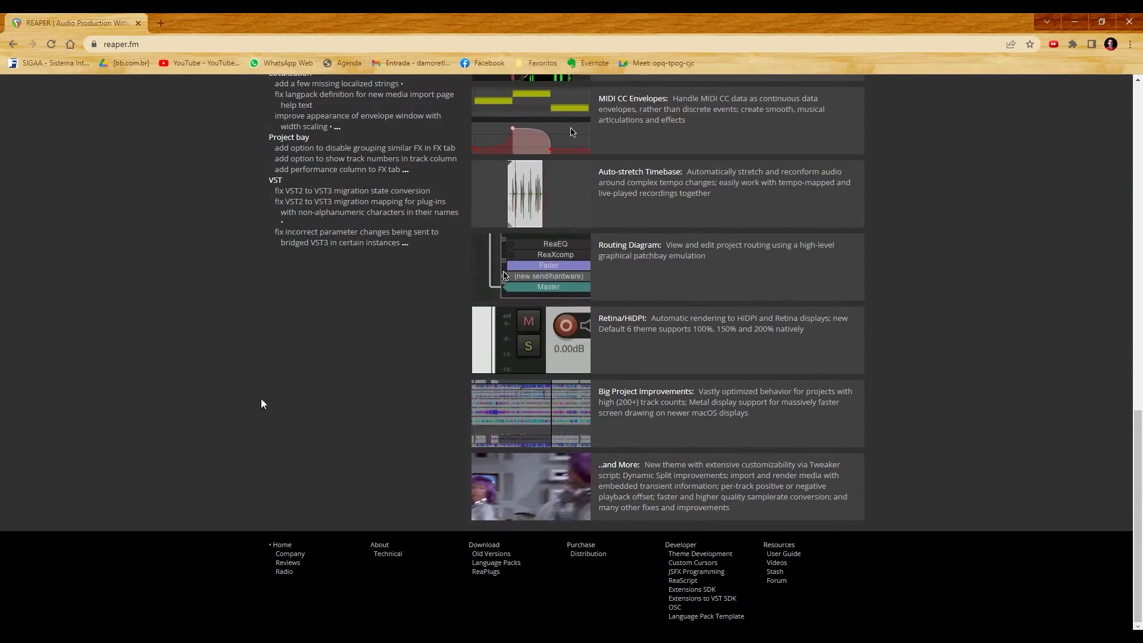
pyautogui.click(485, 571)
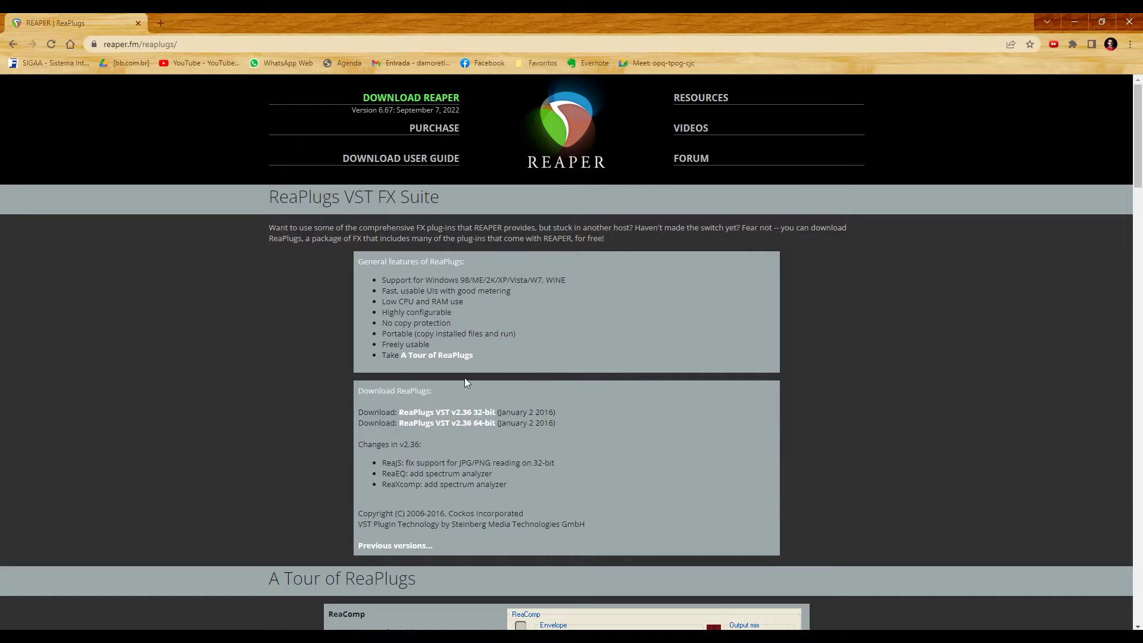
pyautogui.click(476, 428)
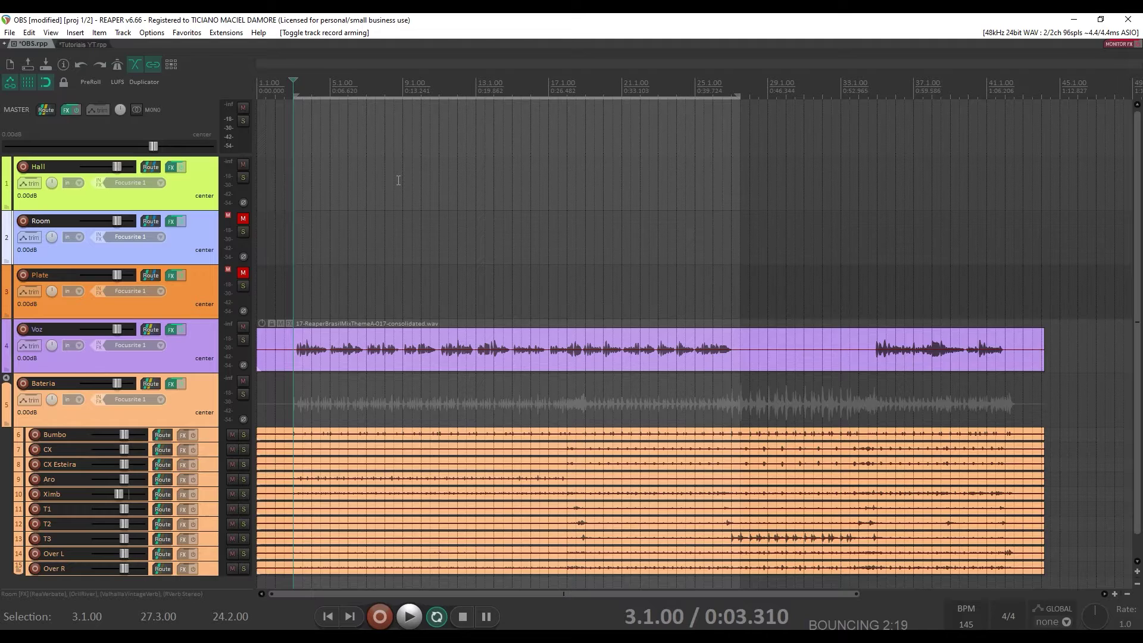
# Switch to REAPER, examine the VST plug-in paths and startup scan option in the preferences, and close them without changes
pyautogui.hotkey('ctrl', 'p')
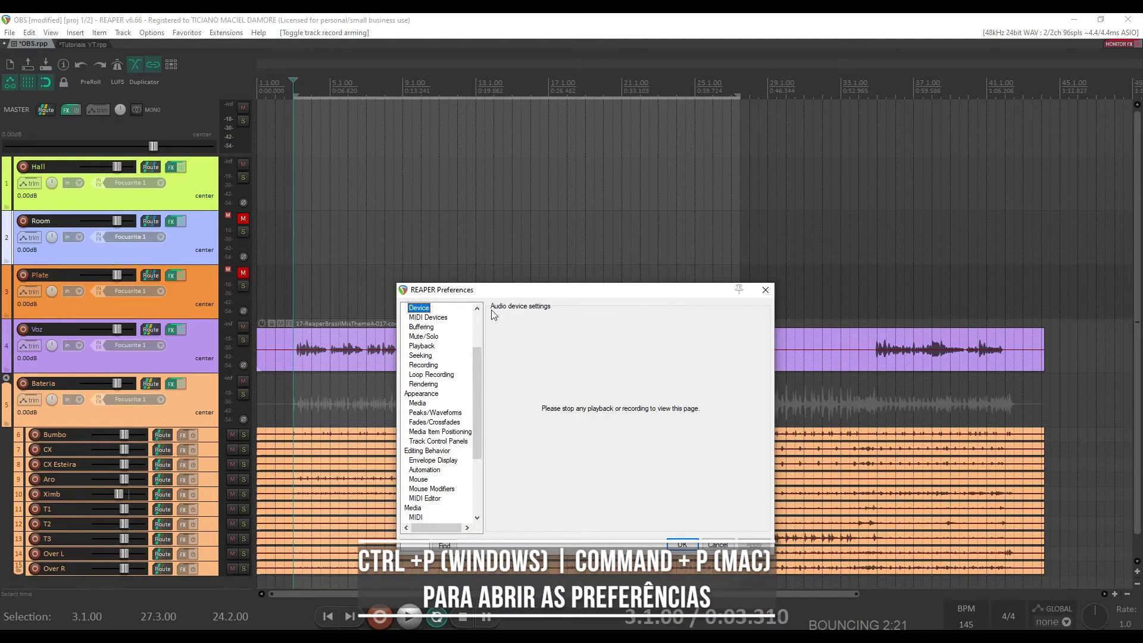
pyautogui.moveTo(520, 290); pyautogui.dragTo(511, 201)
pyautogui.scroll(-4, 410, 357)
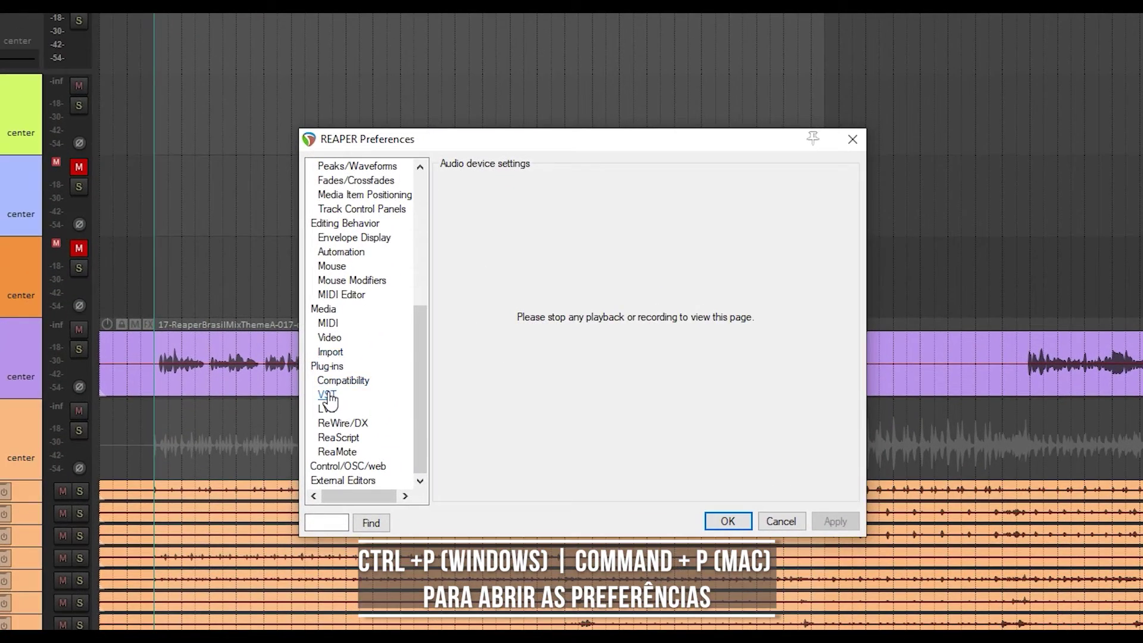
pyautogui.click(327, 395)
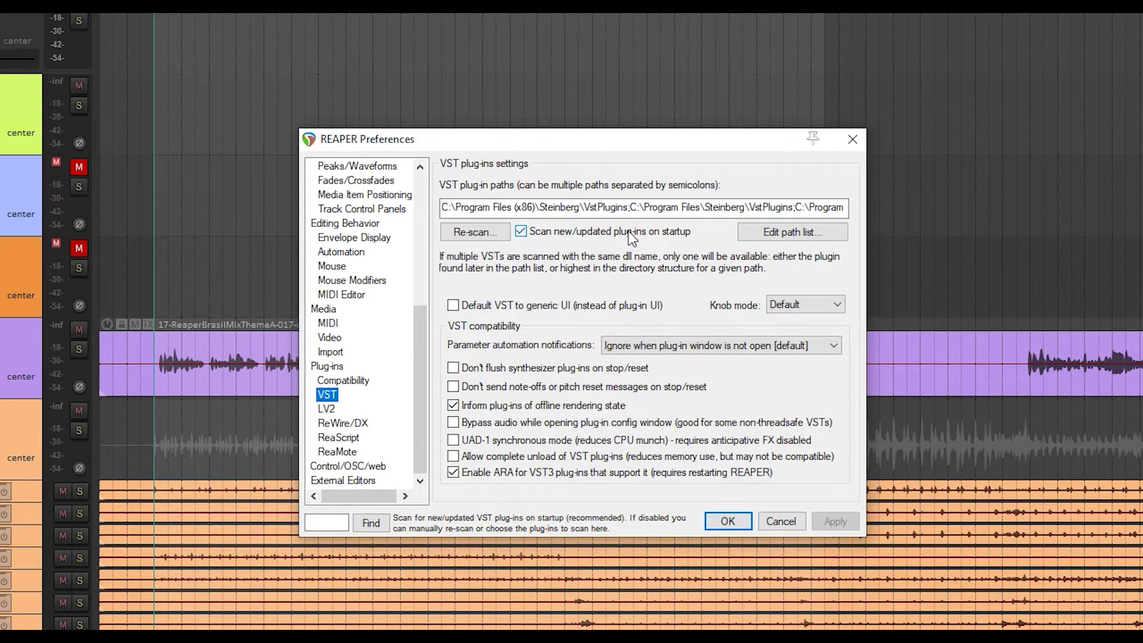
pyautogui.click(781, 527)
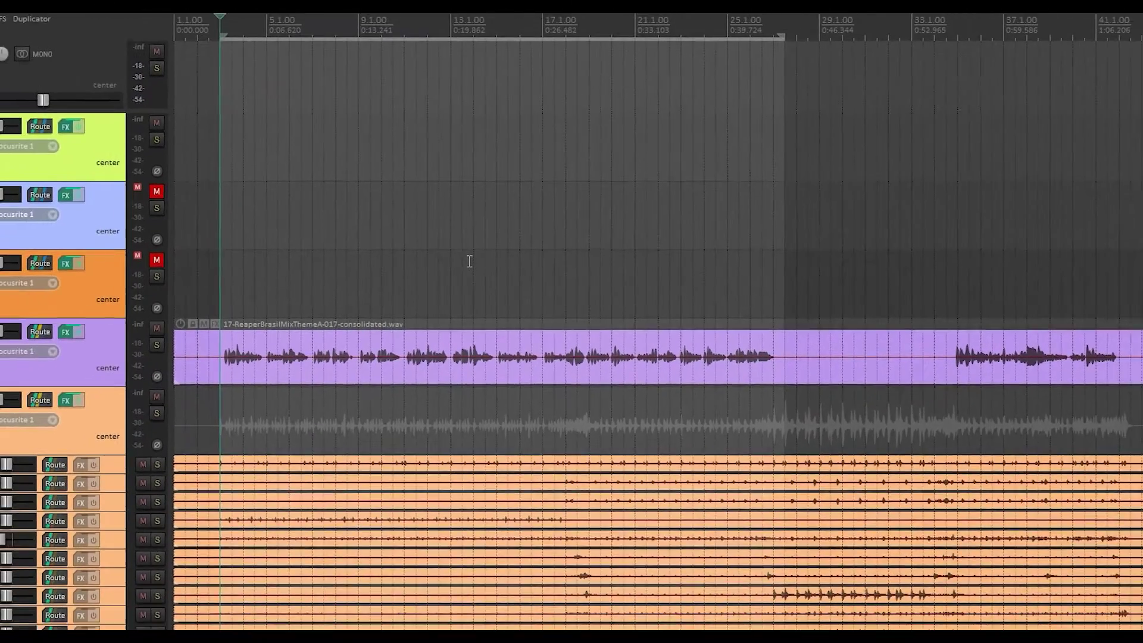
# Play the project from the edit cursor for a moment to check its audio, and stop playback
pyautogui.press('space')
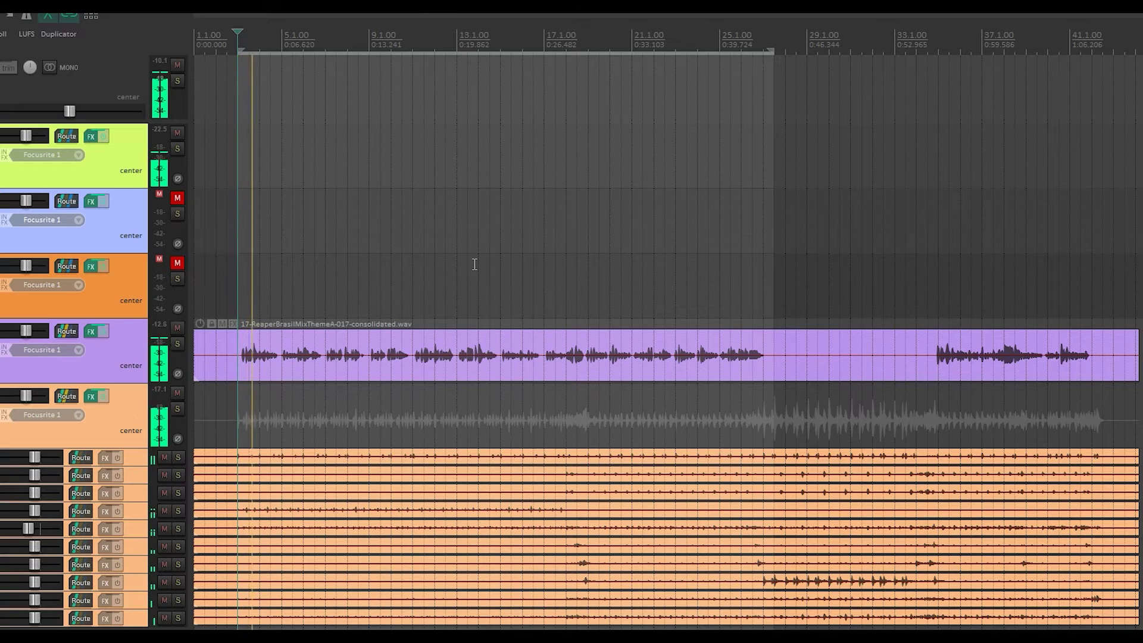
pyautogui.press('space')
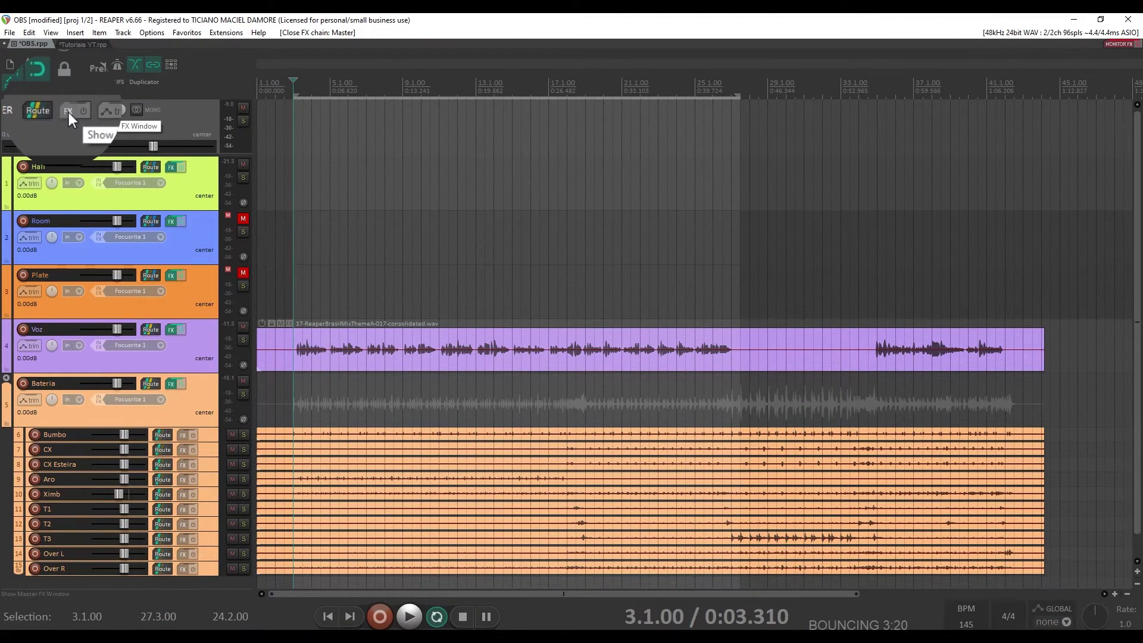
# Add the VST plug-in ReaStream (ReaPlugs Edition) to the master track's effects
pyautogui.click(51, 33)
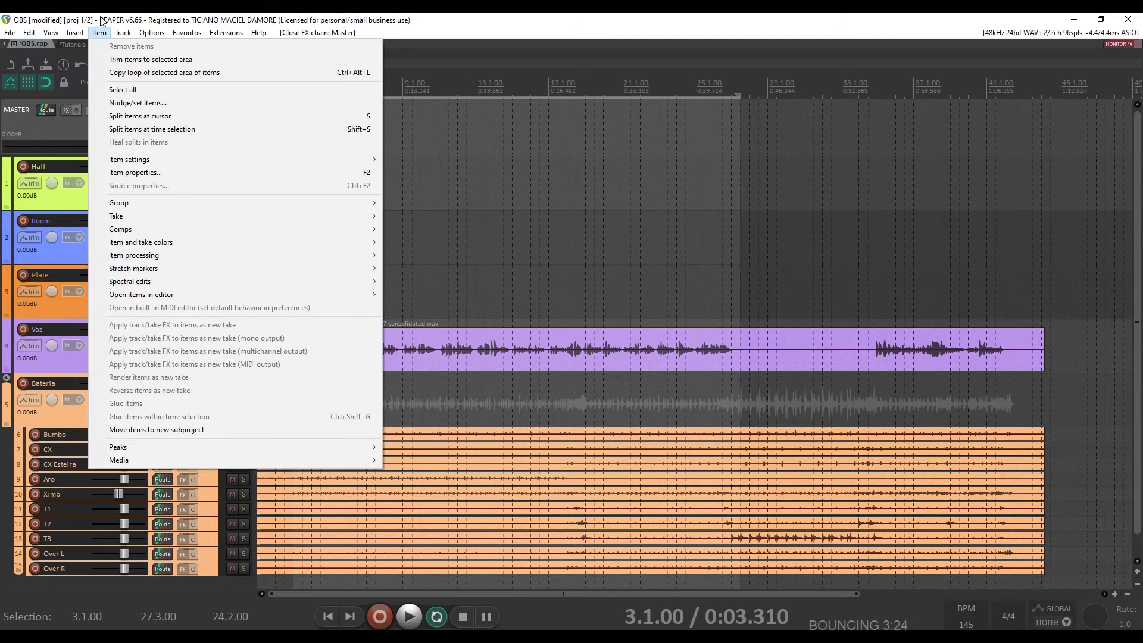
pyautogui.click(101, 21)
pyautogui.click(69, 112)
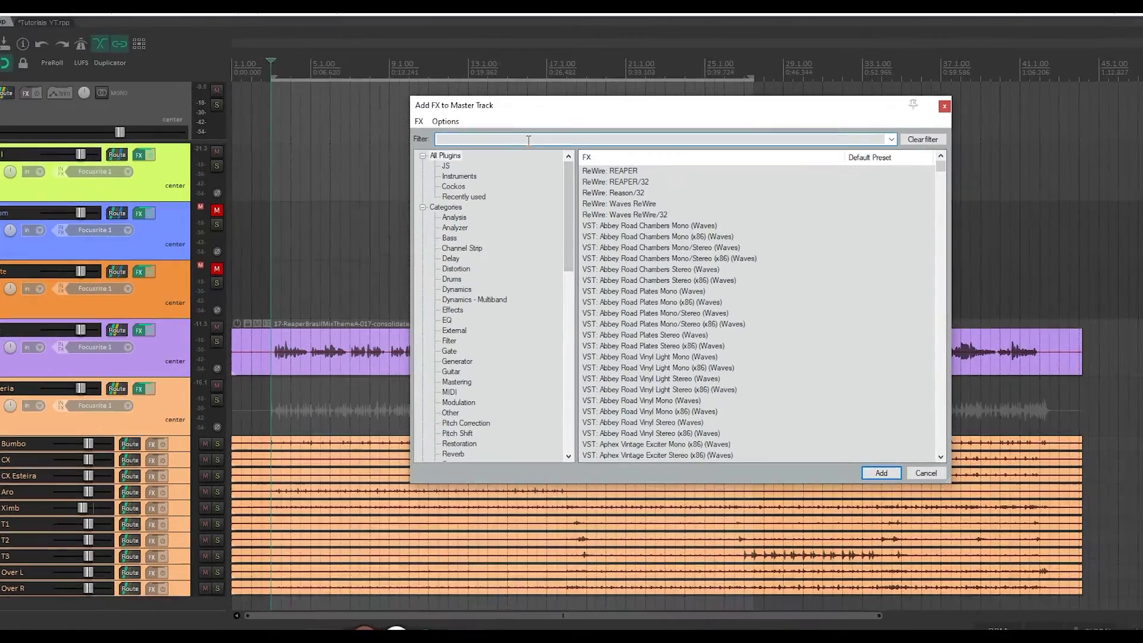
pyautogui.write('reastre')
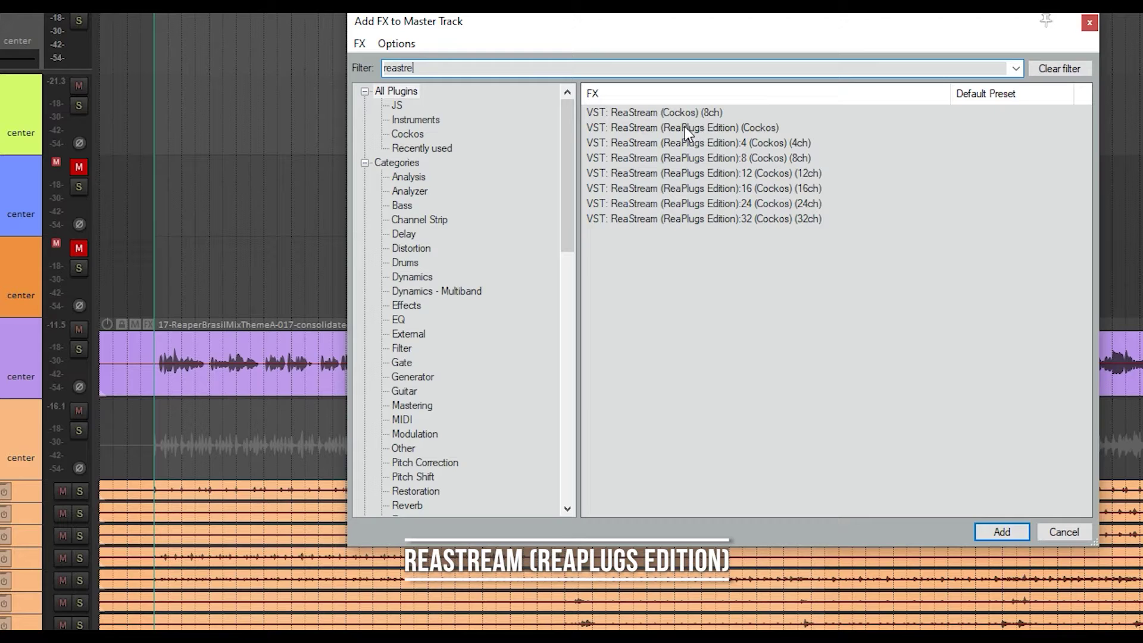
pyautogui.click(702, 127)
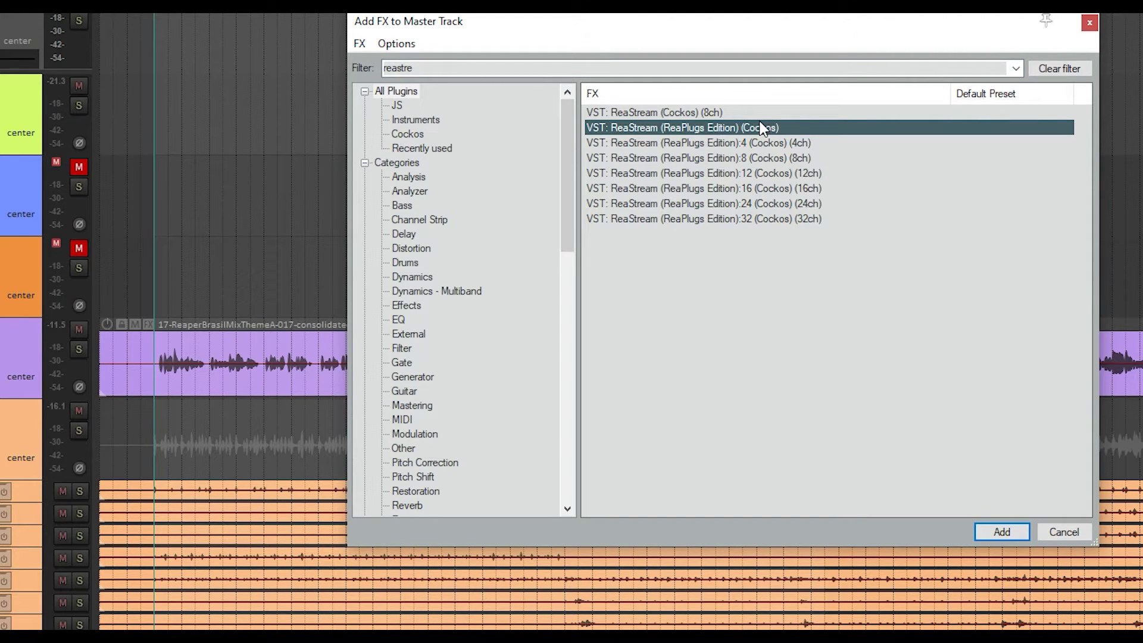
pyautogui.click(1001, 532)
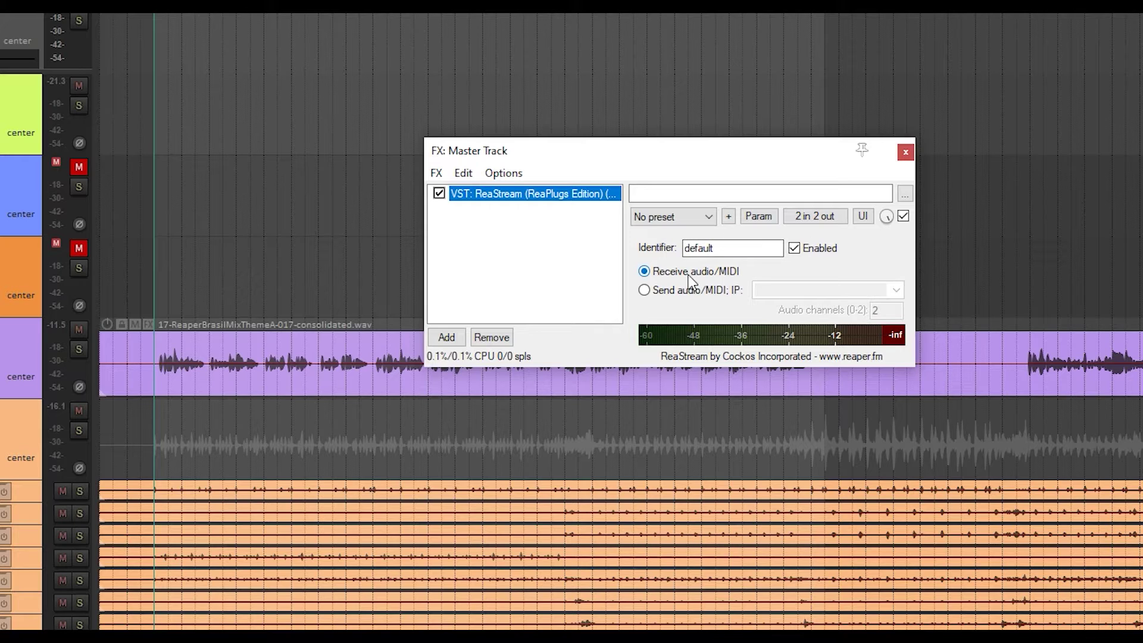
# Set ReaStream on the master track to send audio/MIDI to "* local broadcast" and close the effects window
pyautogui.click(649, 292)
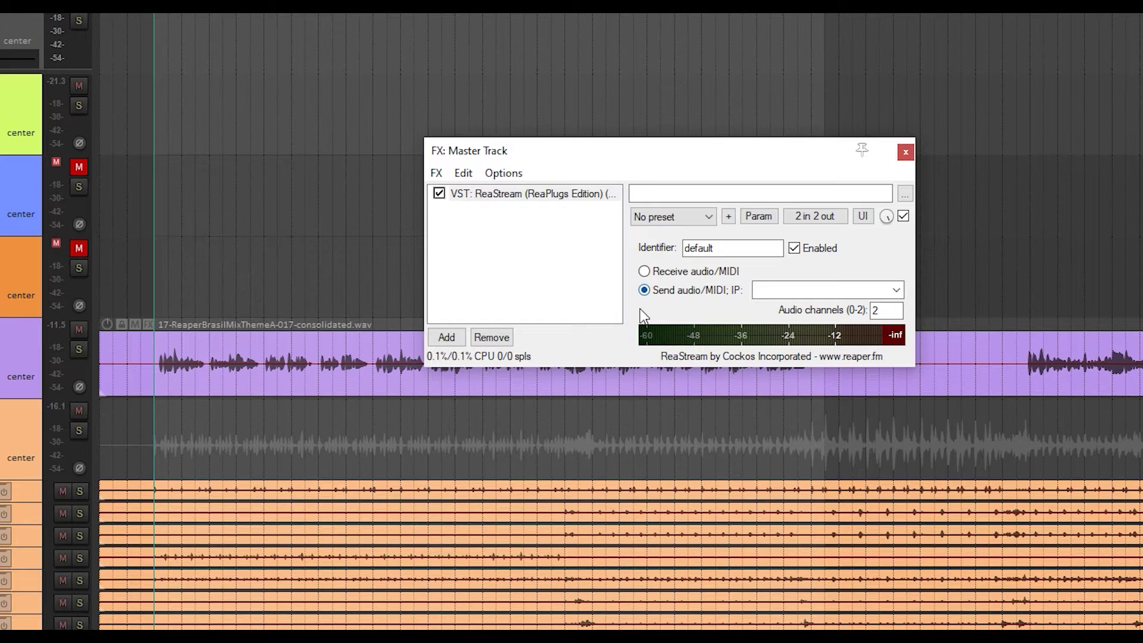
pyautogui.click(895, 290)
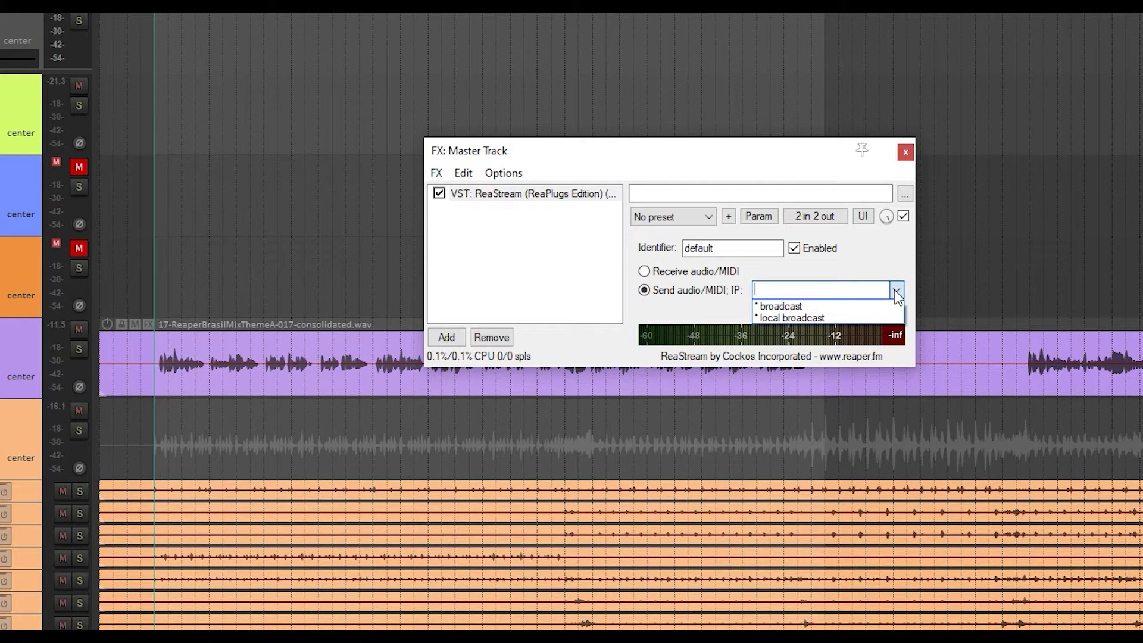
pyautogui.click(821, 317)
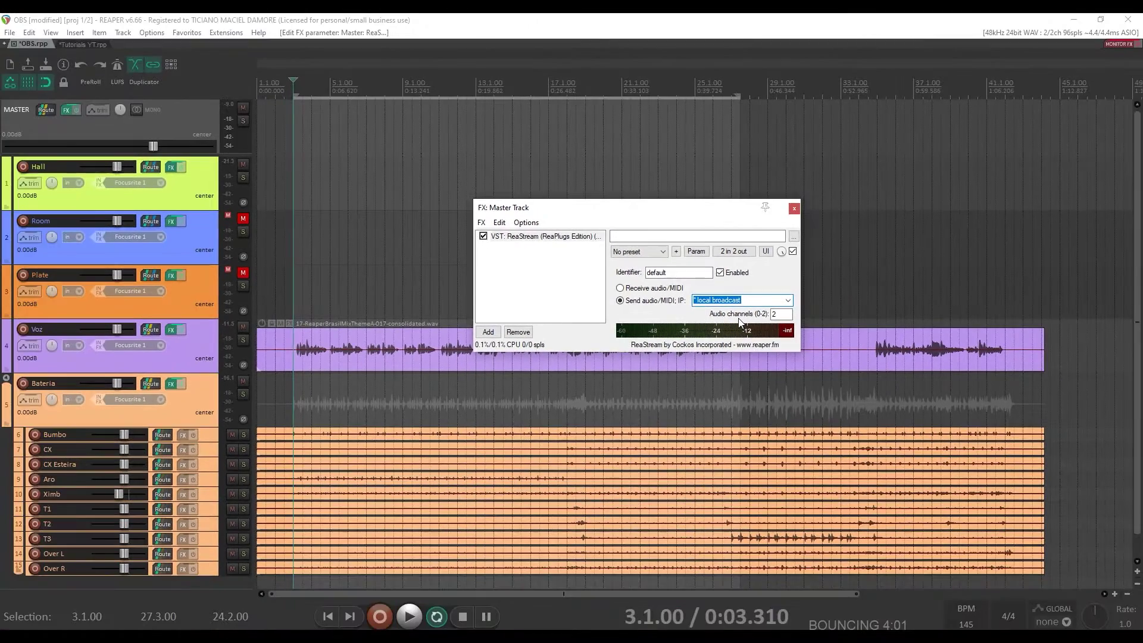
pyautogui.click(794, 208)
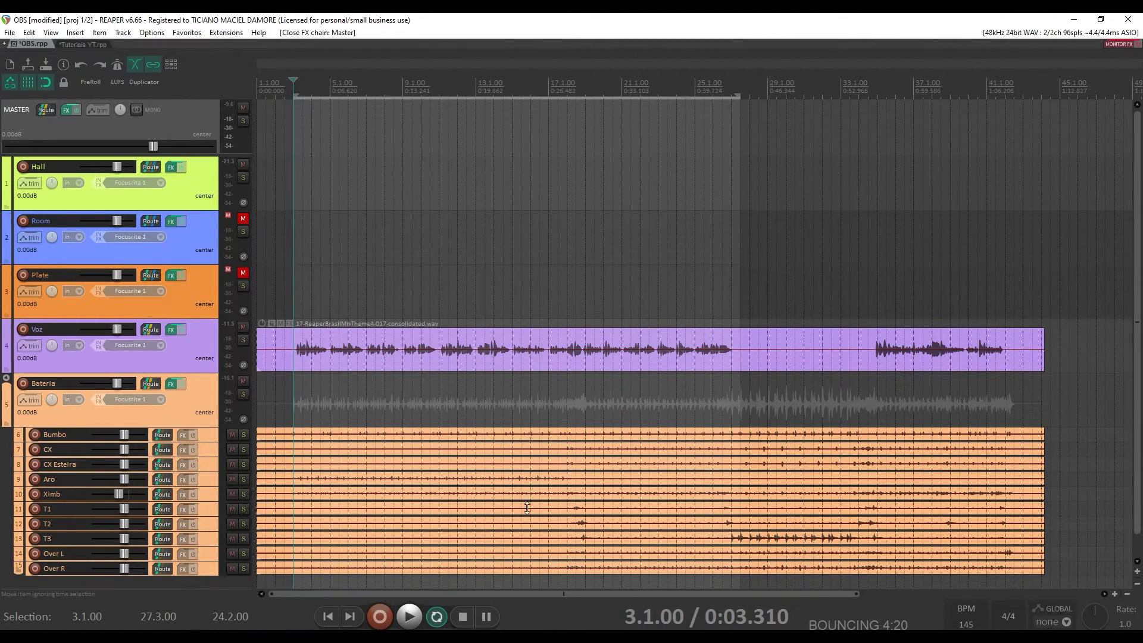
# Switch to OBS and add a new audio input capture source named Reastream
pyautogui.hotkey('alt', 'Tab')
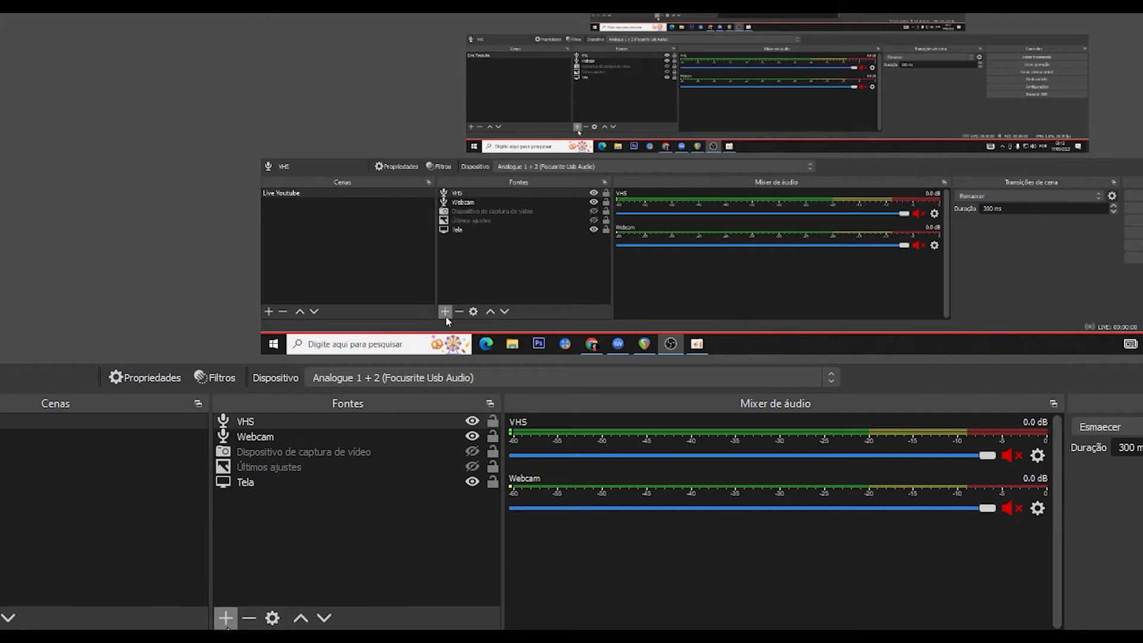
pyautogui.click(227, 625)
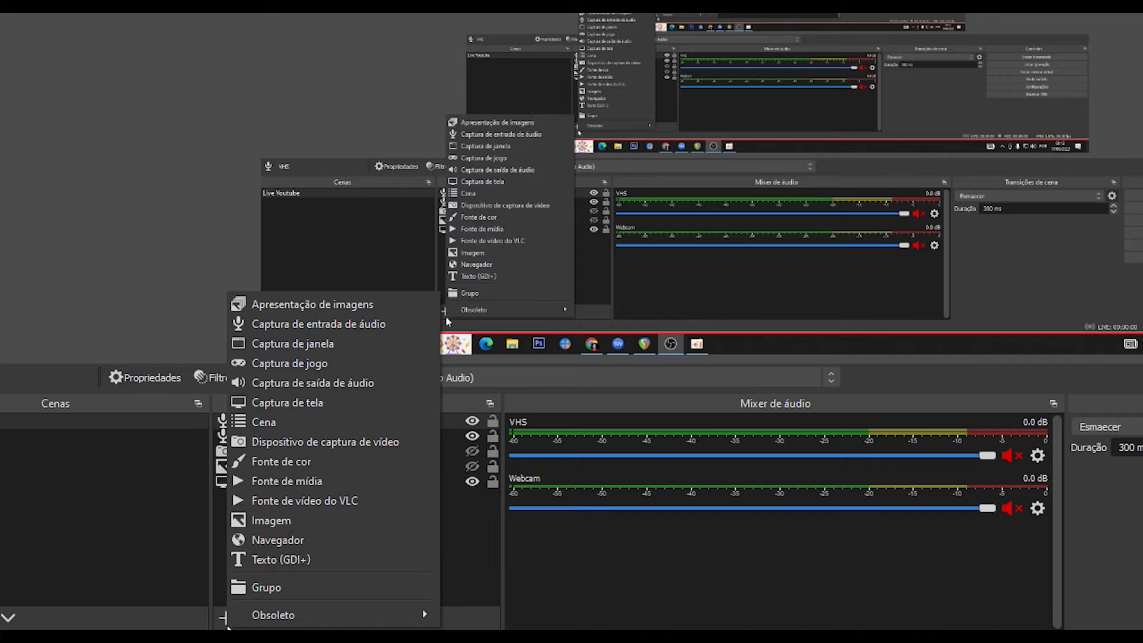
pyautogui.click(355, 325)
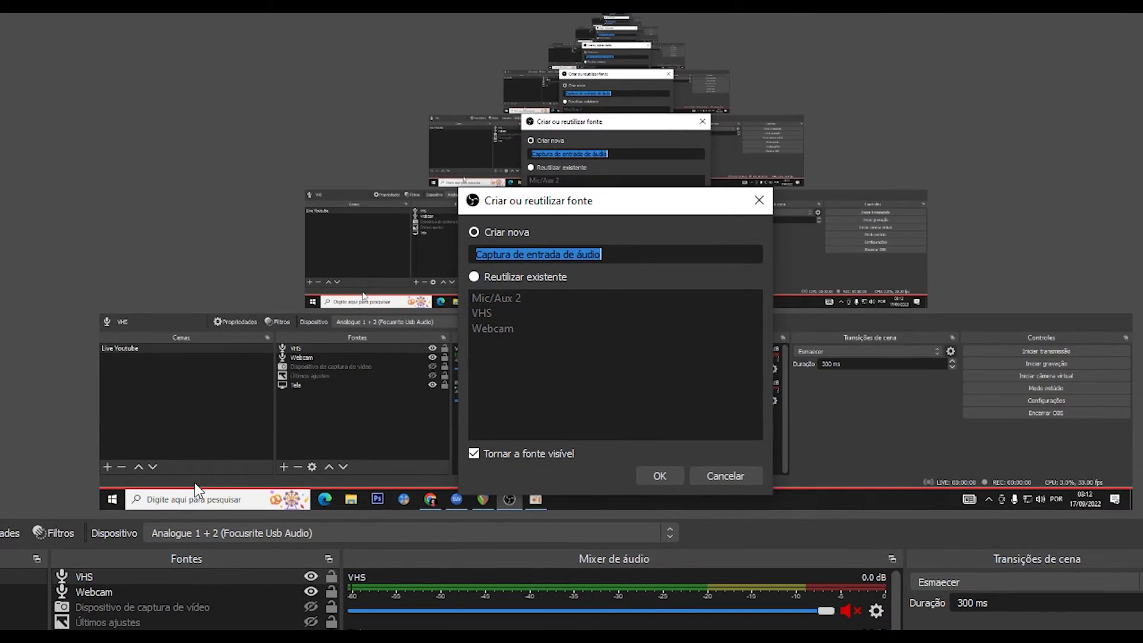
pyautogui.write('Reas')
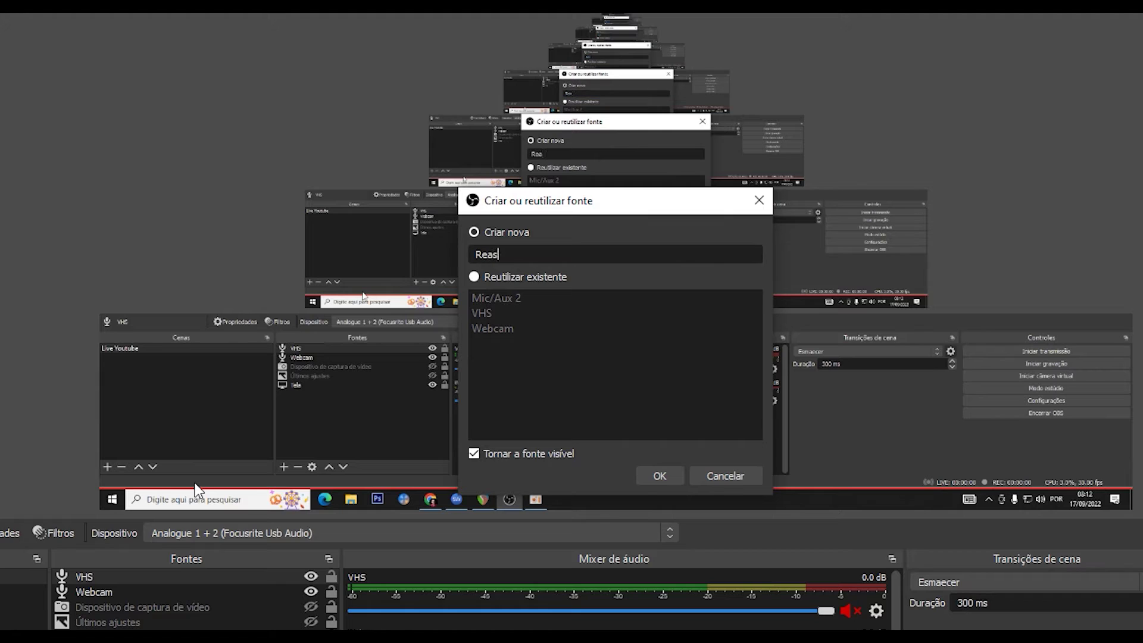
pyautogui.write('tream')
pyautogui.click(659, 475)
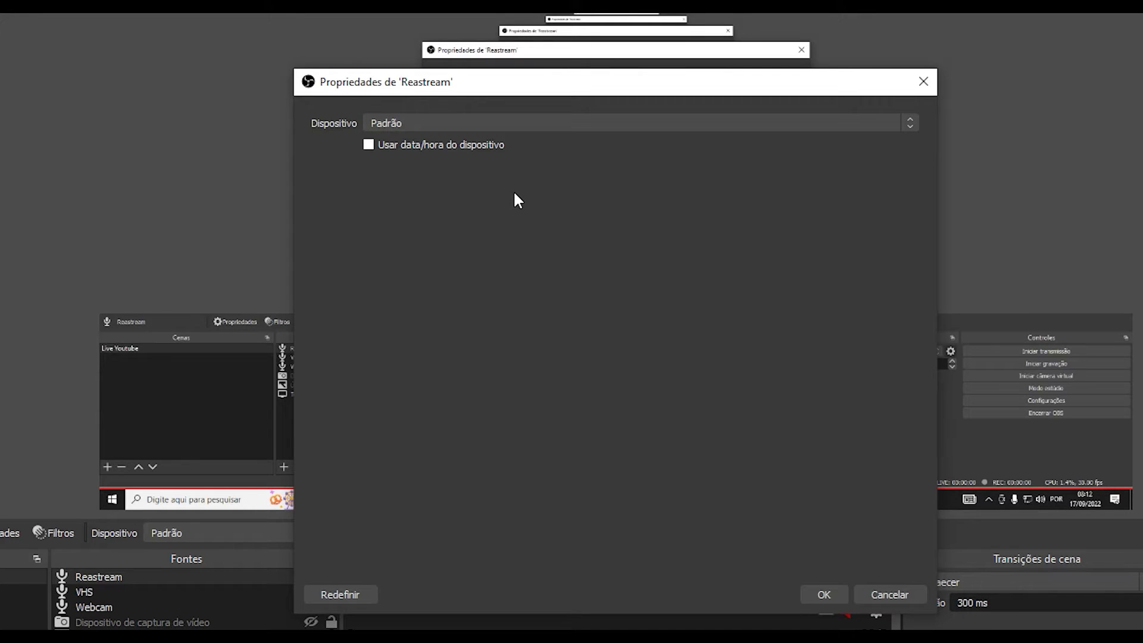
# Set the Reastream source's device to Analogue 1 + 2 (Focusrite Usb Audio) and confirm its properties
pyautogui.click(565, 123)
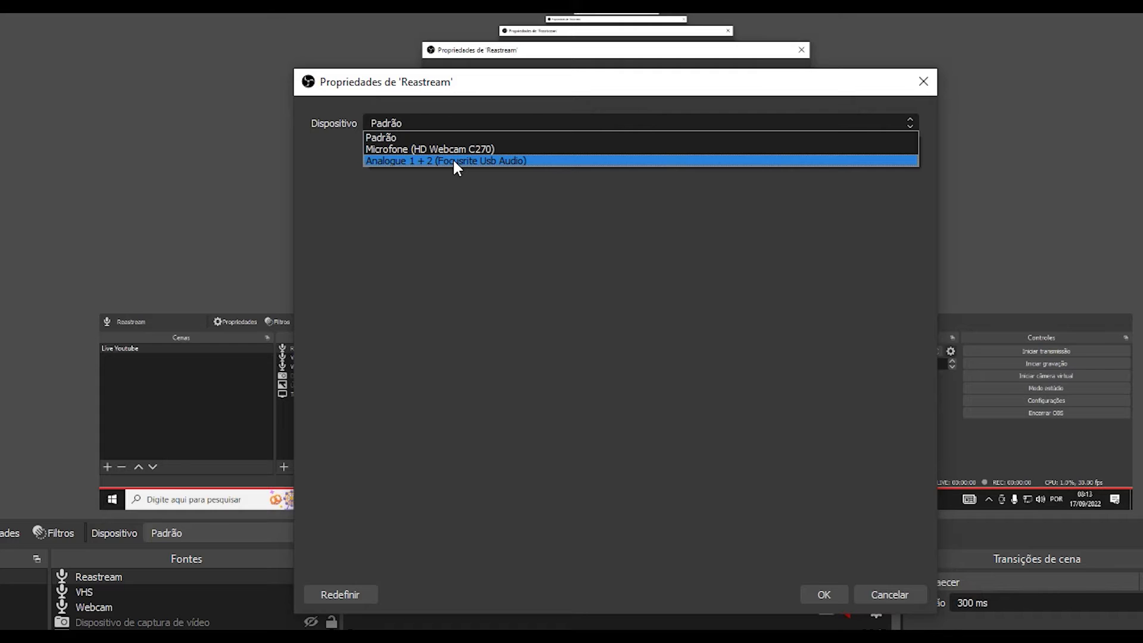
pyautogui.click(455, 161)
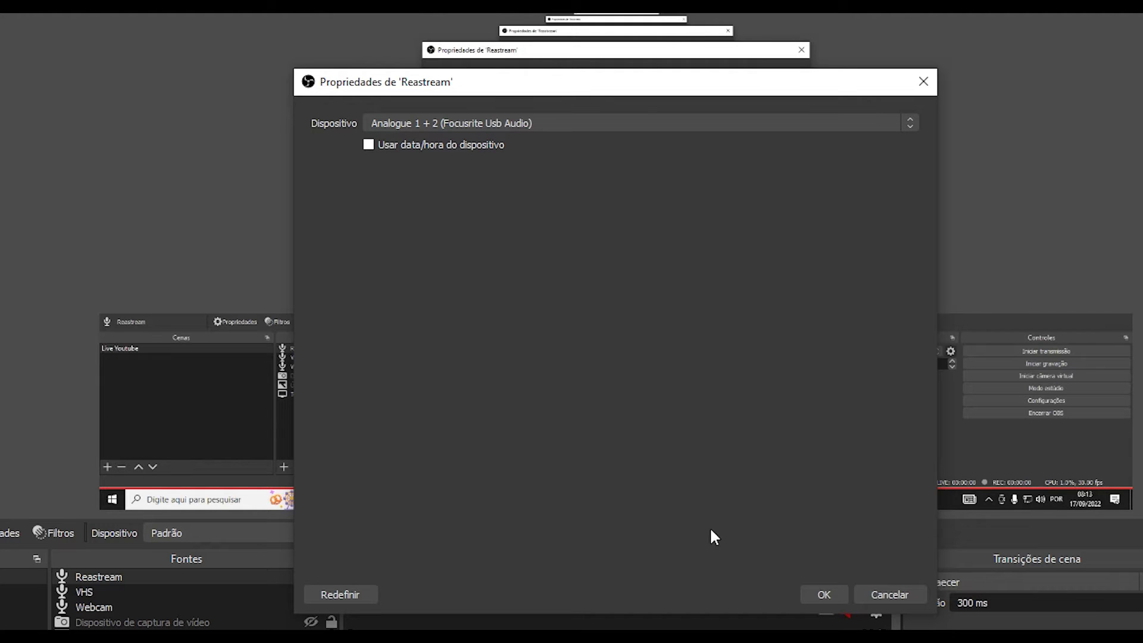
pyautogui.click(824, 595)
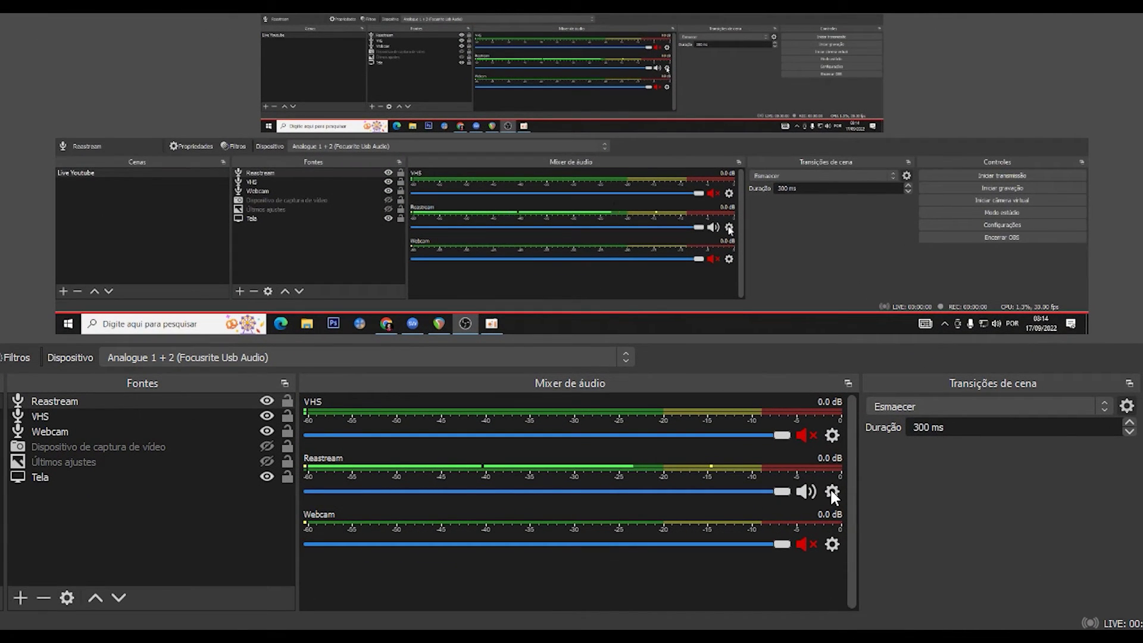
# Add a VST 2.x plug-in filter named Reastream to the Reastream audio source
pyautogui.click(833, 488)
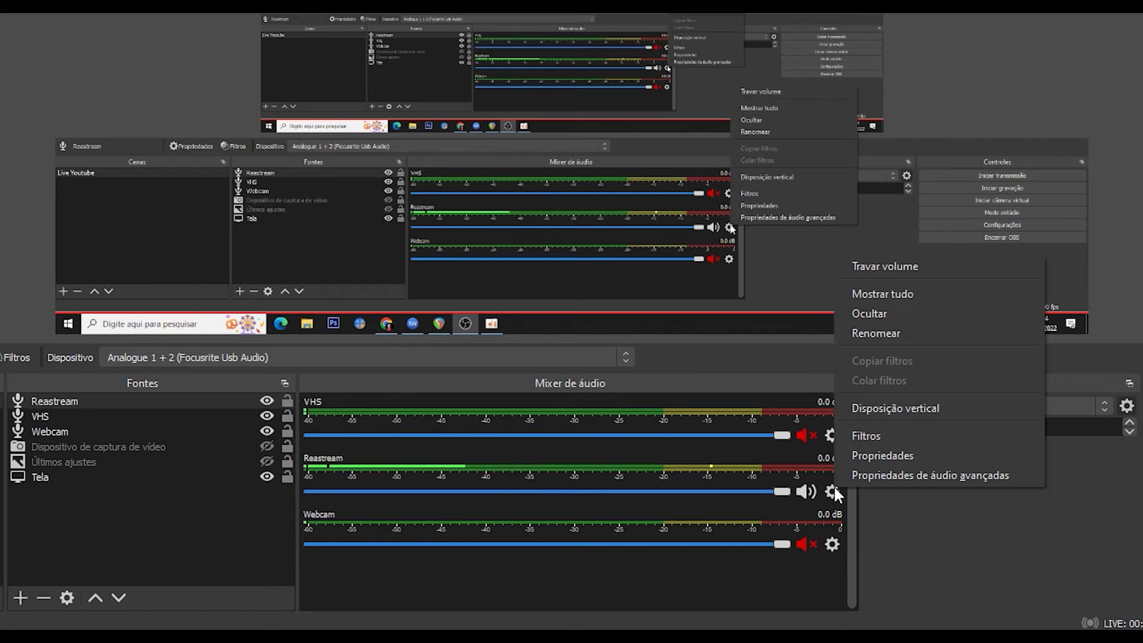
pyautogui.click(893, 436)
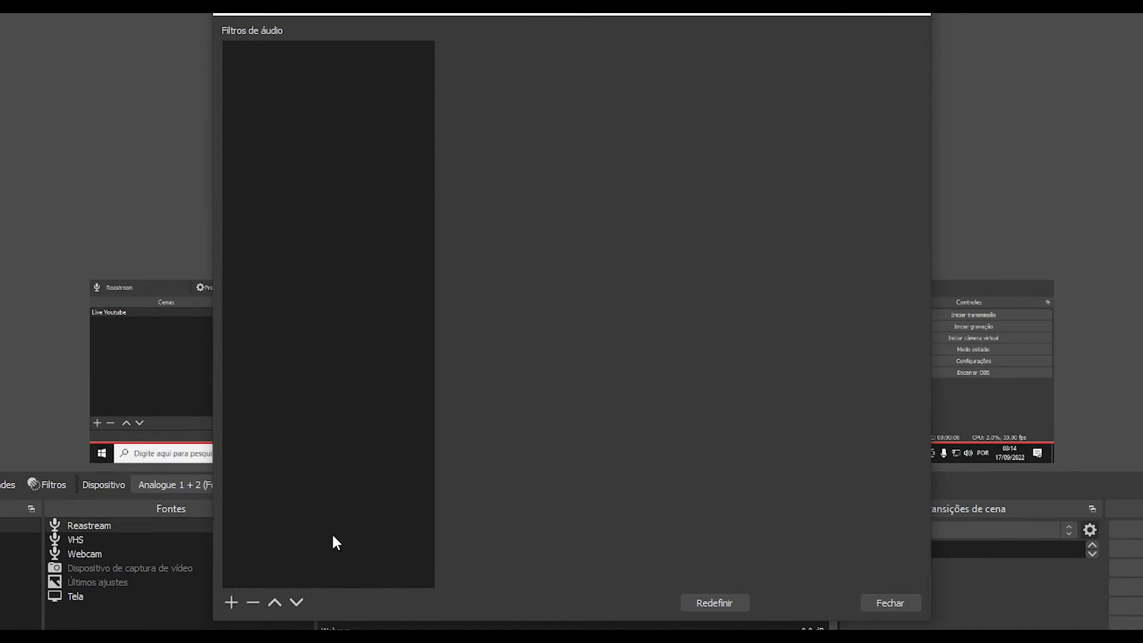
pyautogui.click(231, 602)
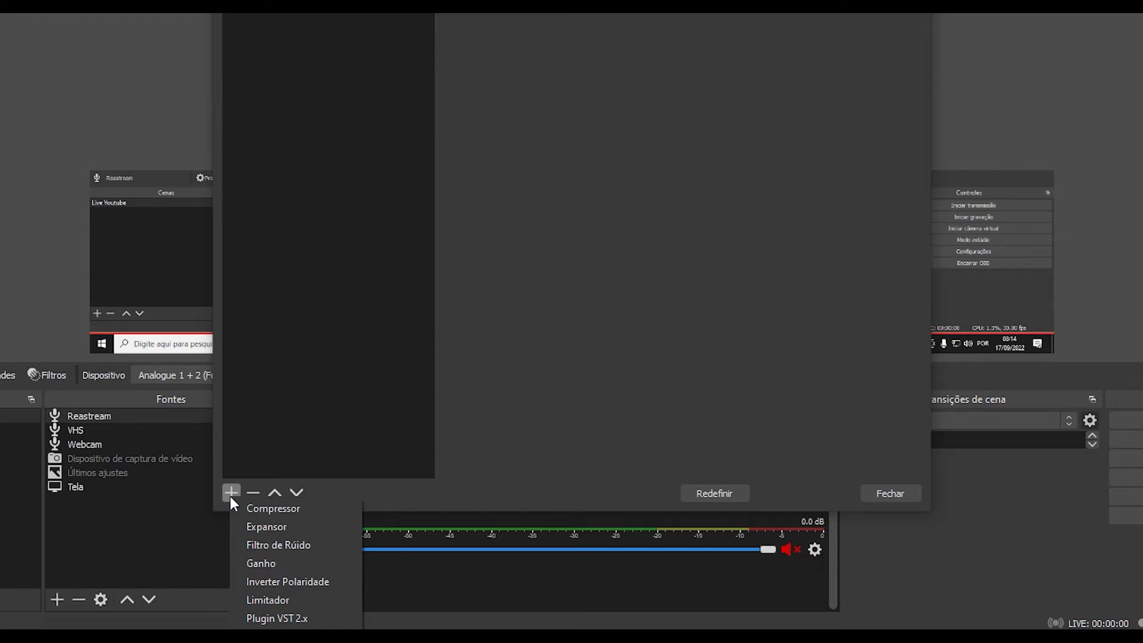
pyautogui.click(283, 618)
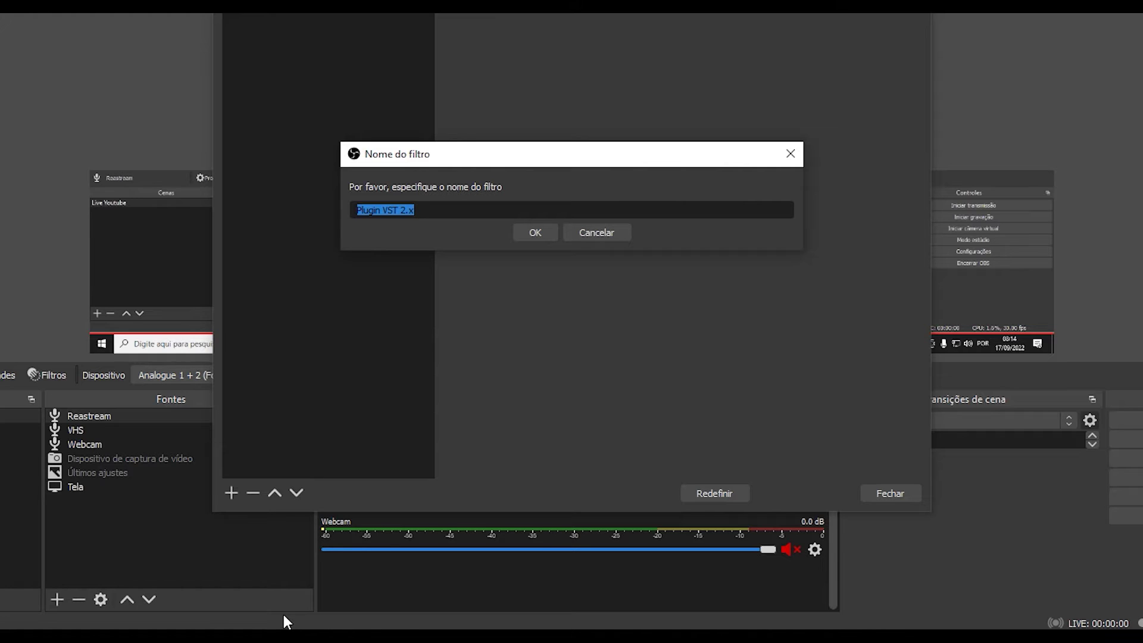
pyautogui.write('Reastream')
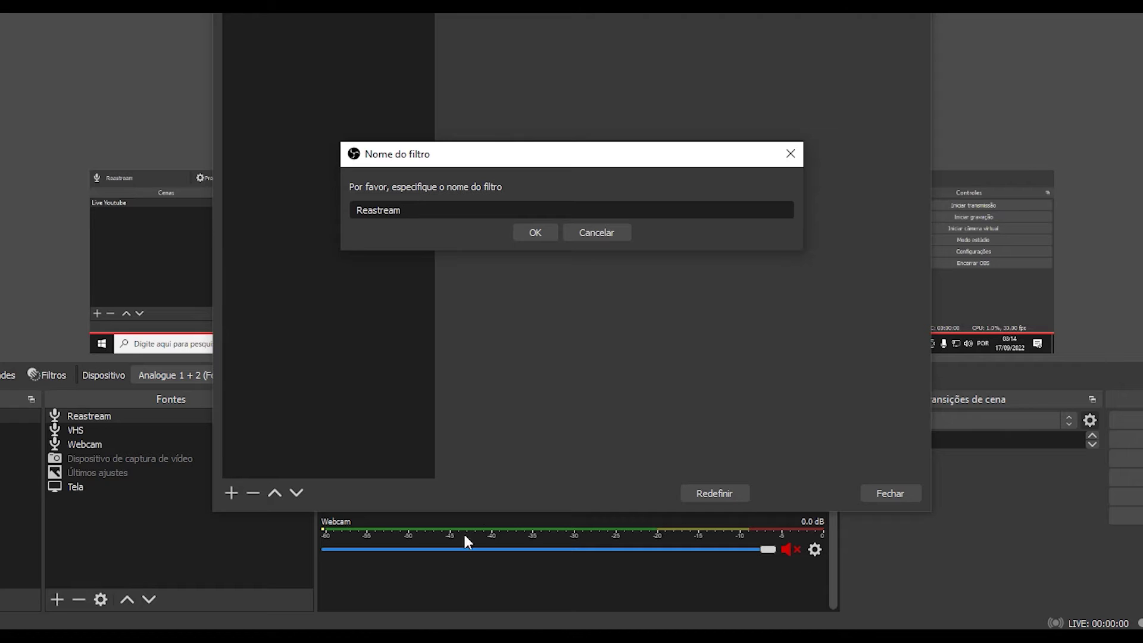
pyautogui.click(553, 237)
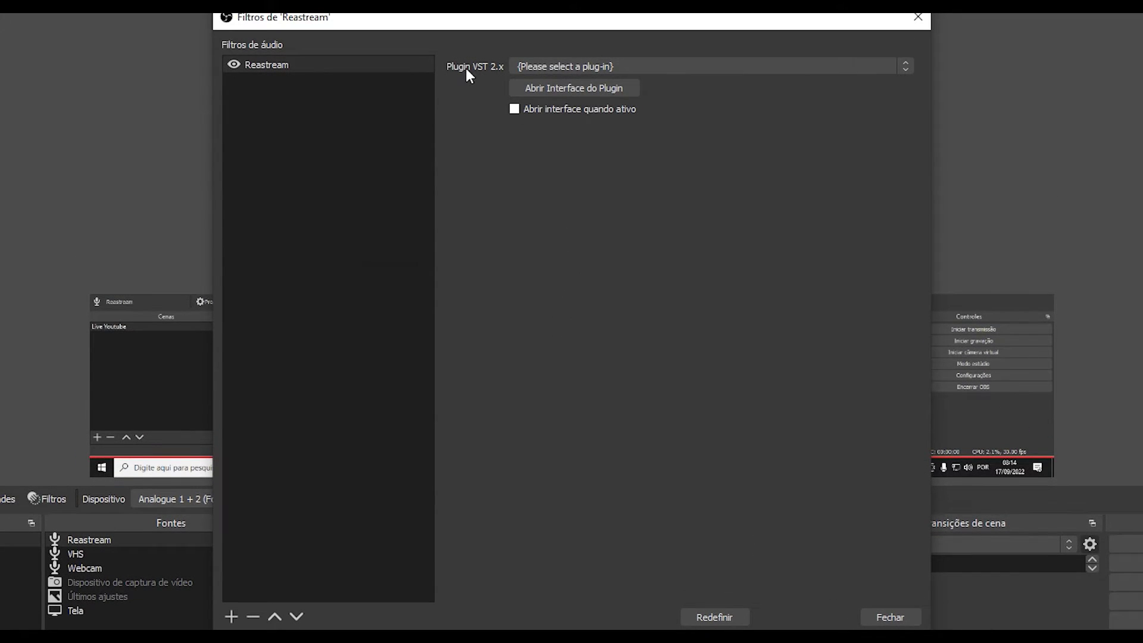
# Load the reastream-standalone plug-in into the Reastream VST filter
pyautogui.click(683, 67)
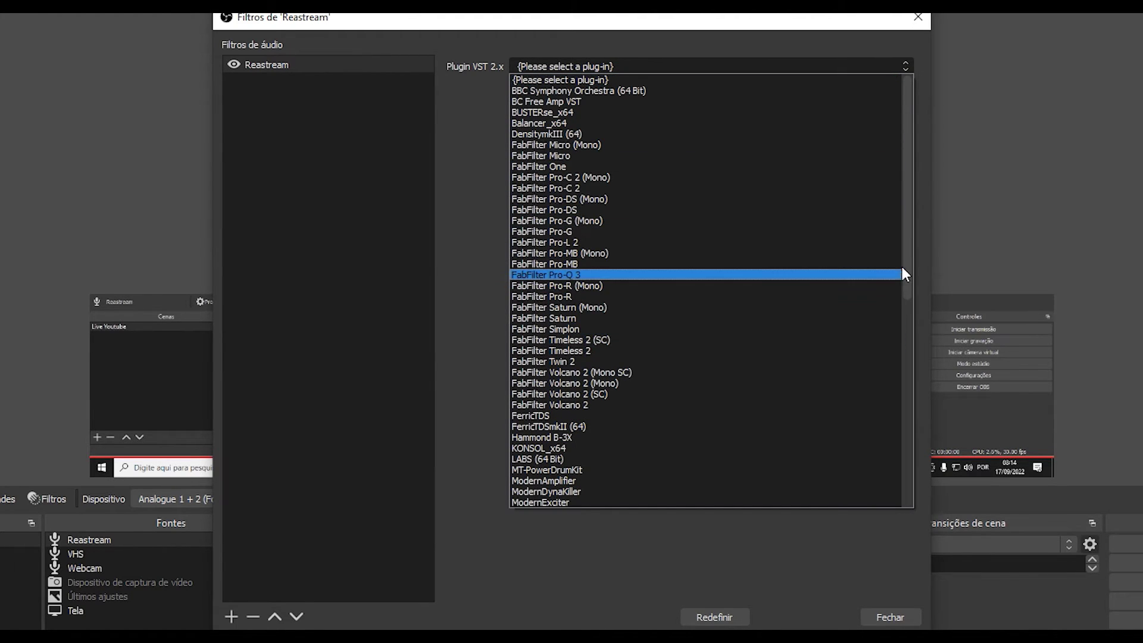
pyautogui.moveTo(907, 253); pyautogui.dragTo(882, 465)
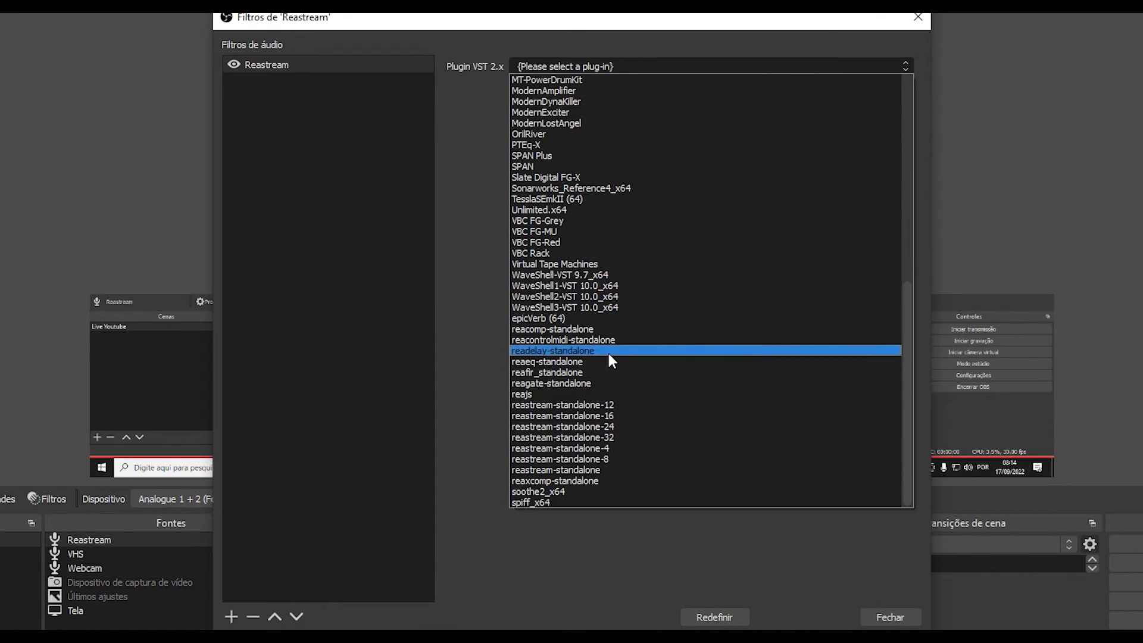
pyautogui.click(560, 469)
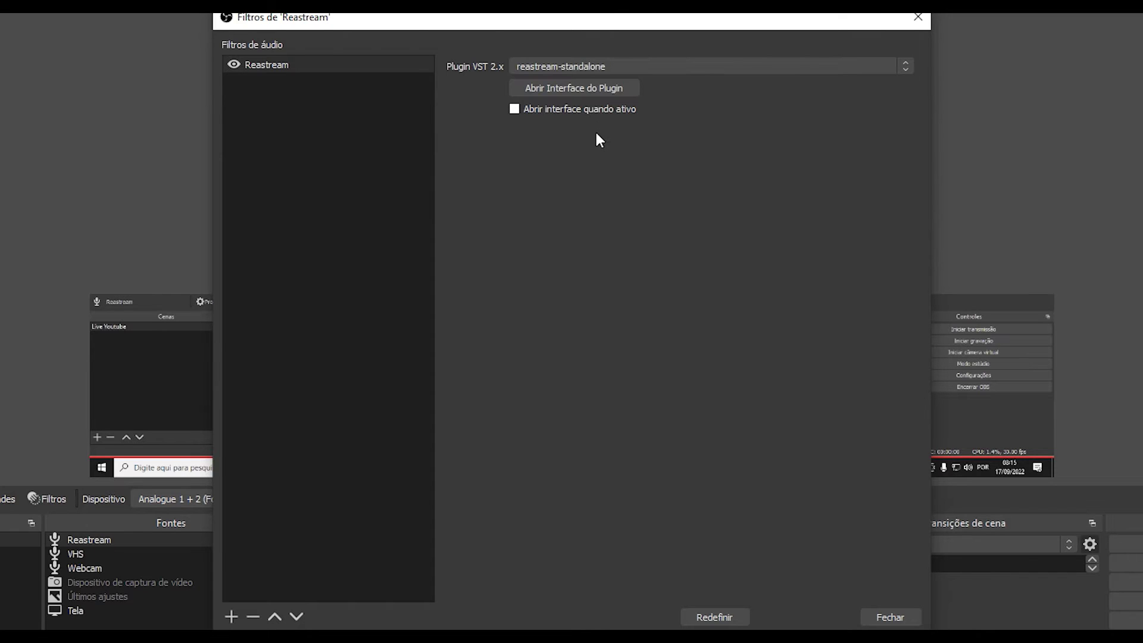
# Check the receive settings in the ReaStream plug-in interface, and close it along with the filters window
pyautogui.click(591, 88)
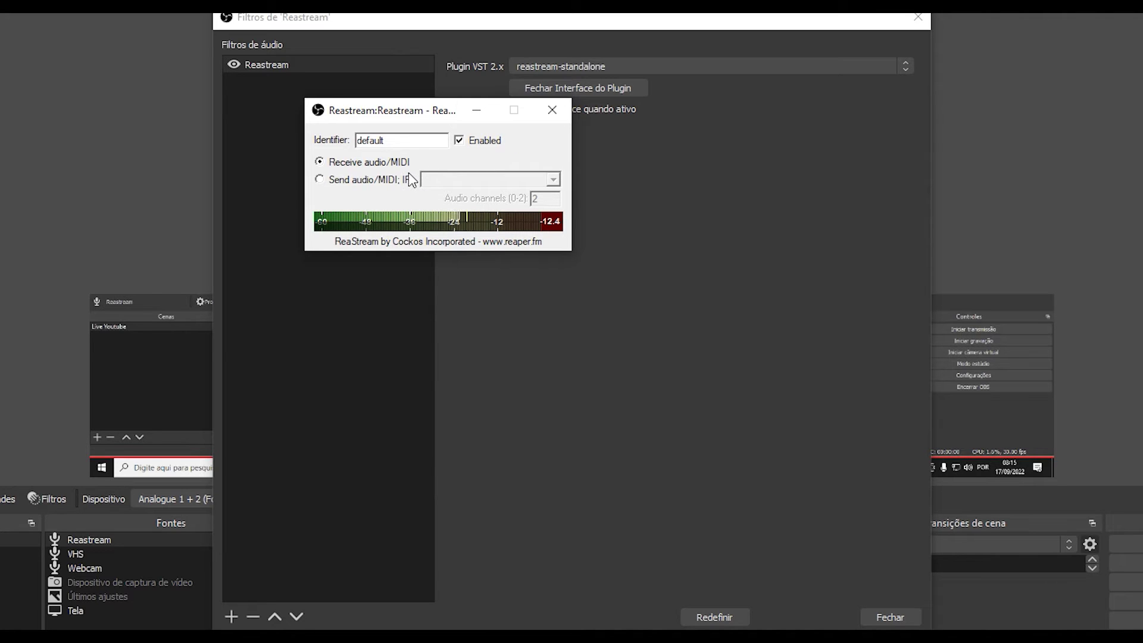
pyautogui.click(559, 109)
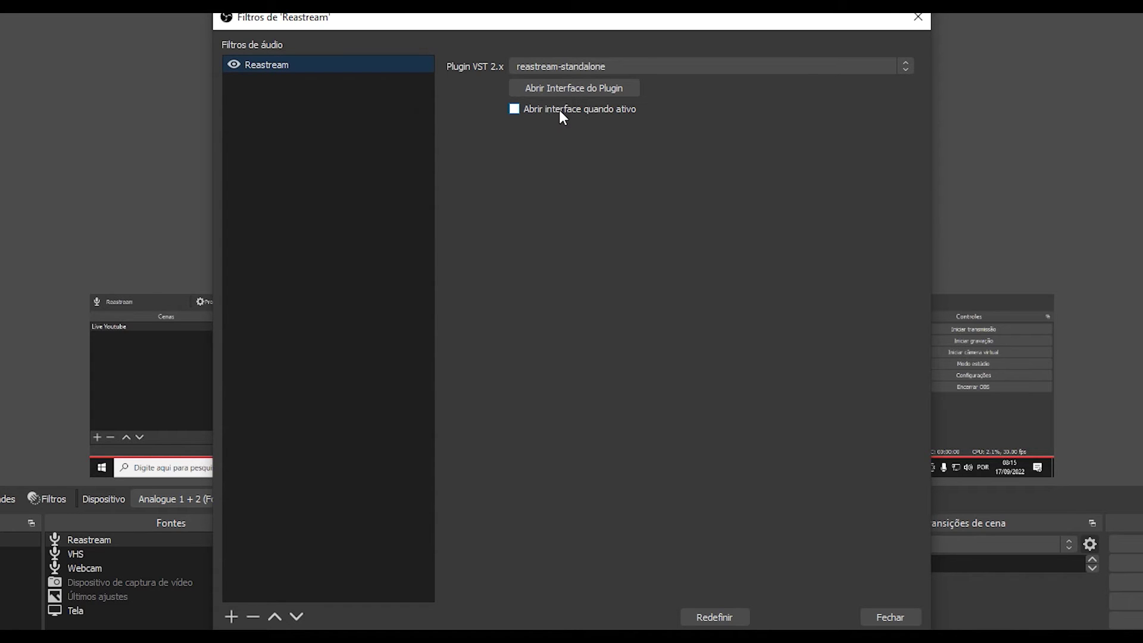
pyautogui.click(889, 616)
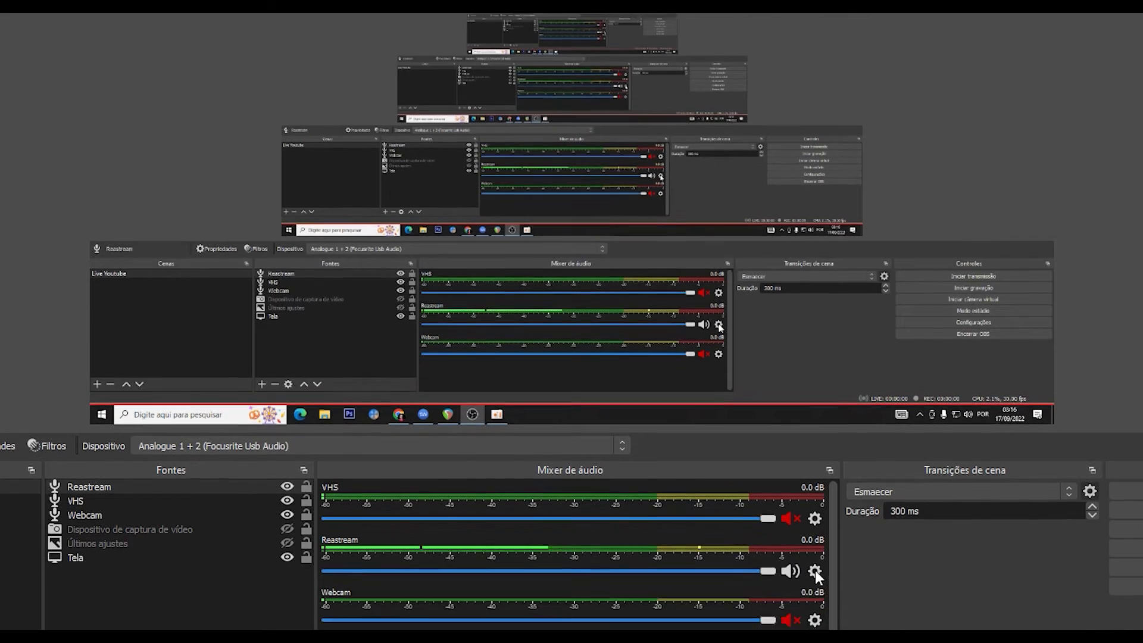
# Enable Mono for the Reastream source in the advanced audio properties and close them
pyautogui.click(815, 571)
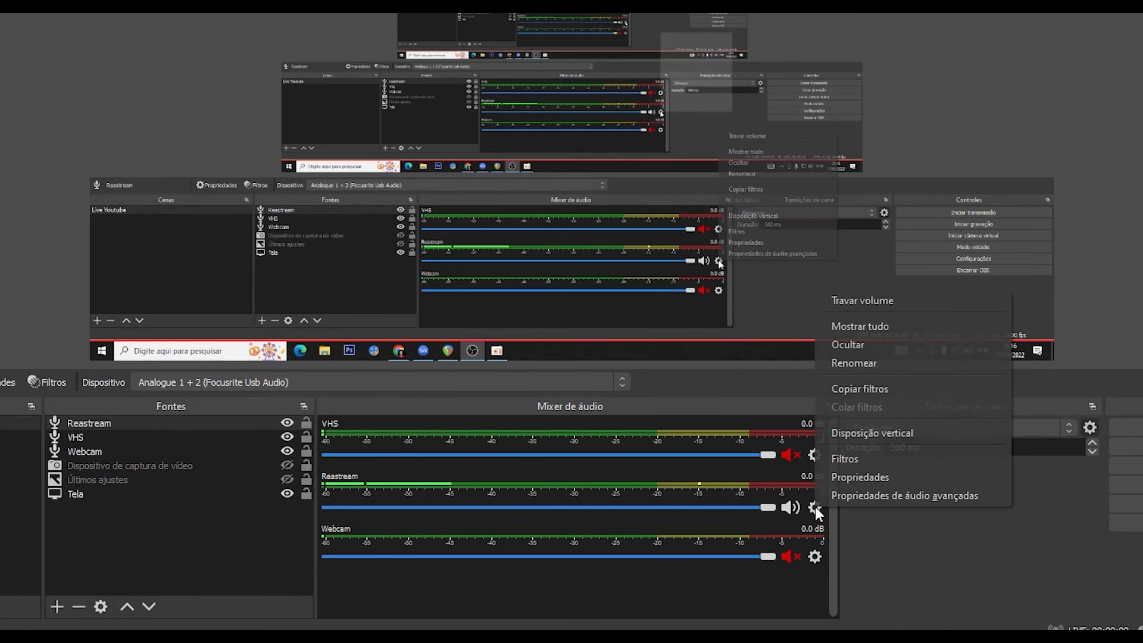
pyautogui.click(854, 494)
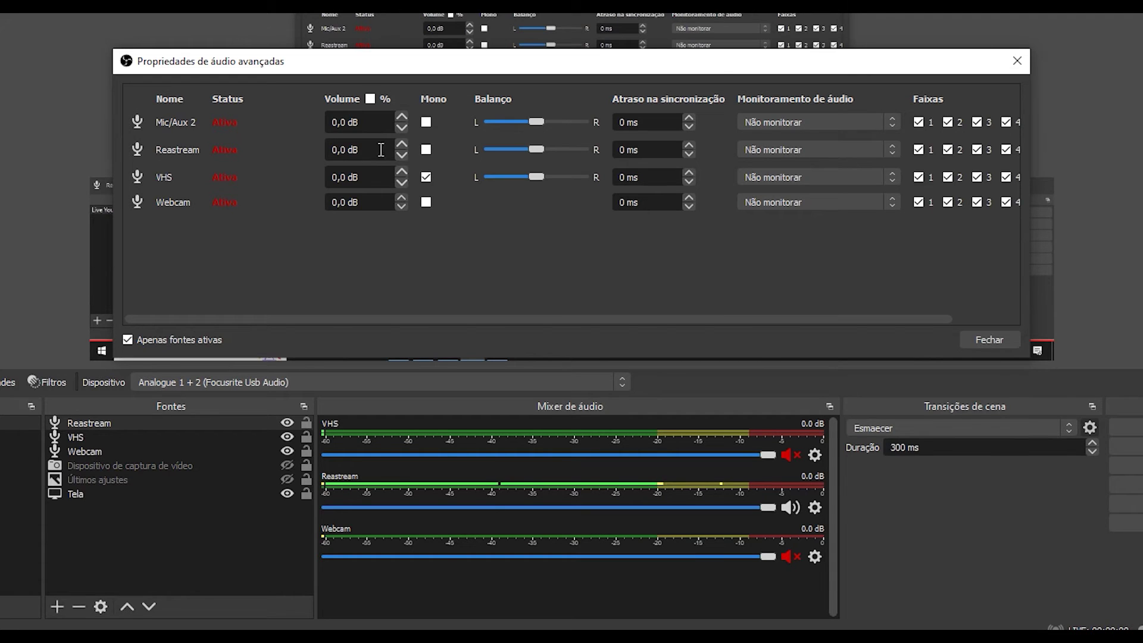
pyautogui.click(425, 149)
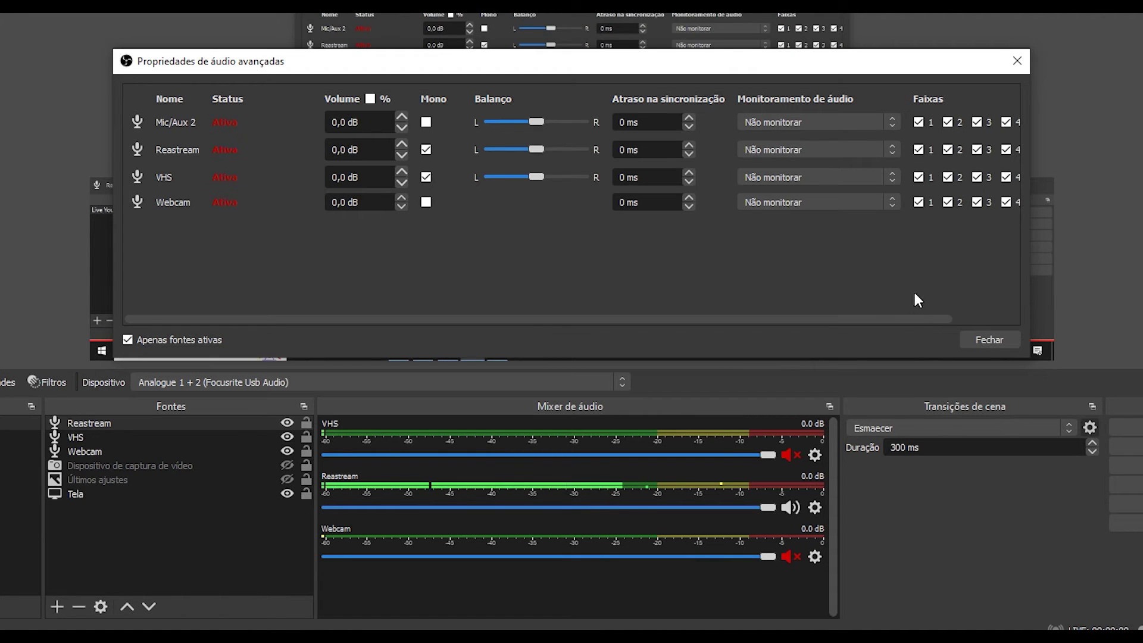
pyautogui.click(981, 341)
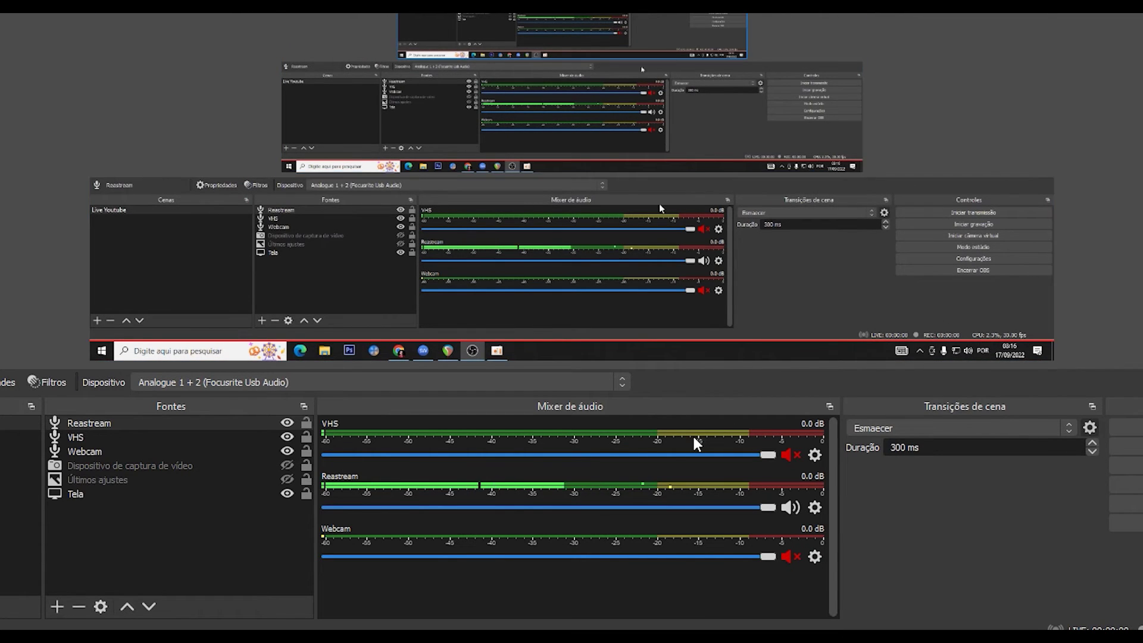
# Switch to REAPER, play the project briefly, and pan the Voz track 100% right and the Bateria track 100% left
pyautogui.moveTo(360, 640)
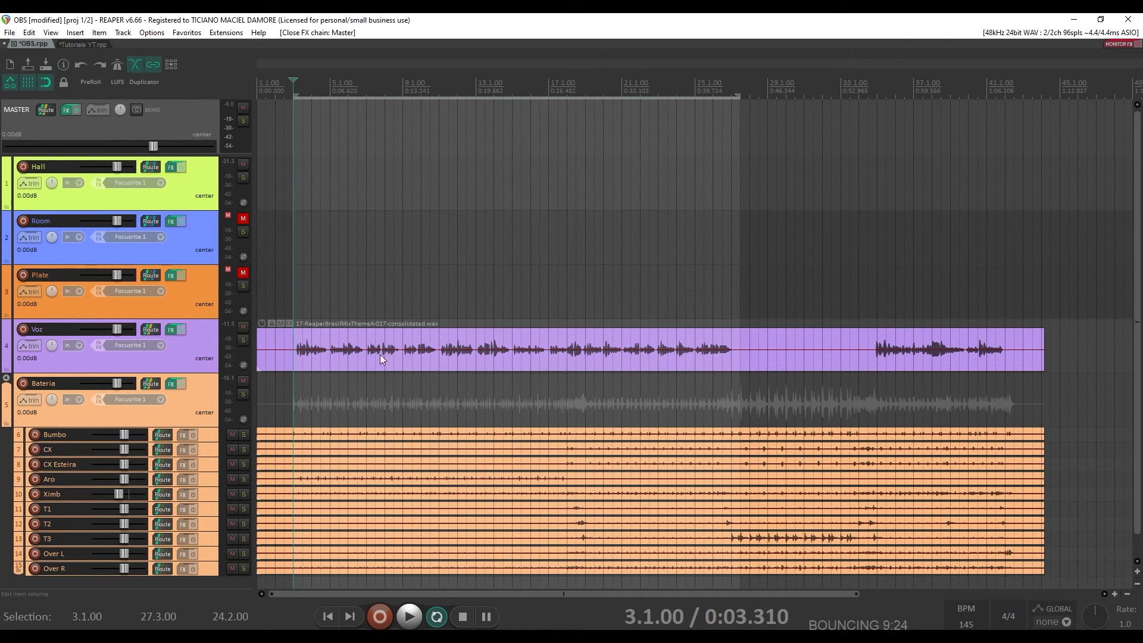
pyautogui.press('space')
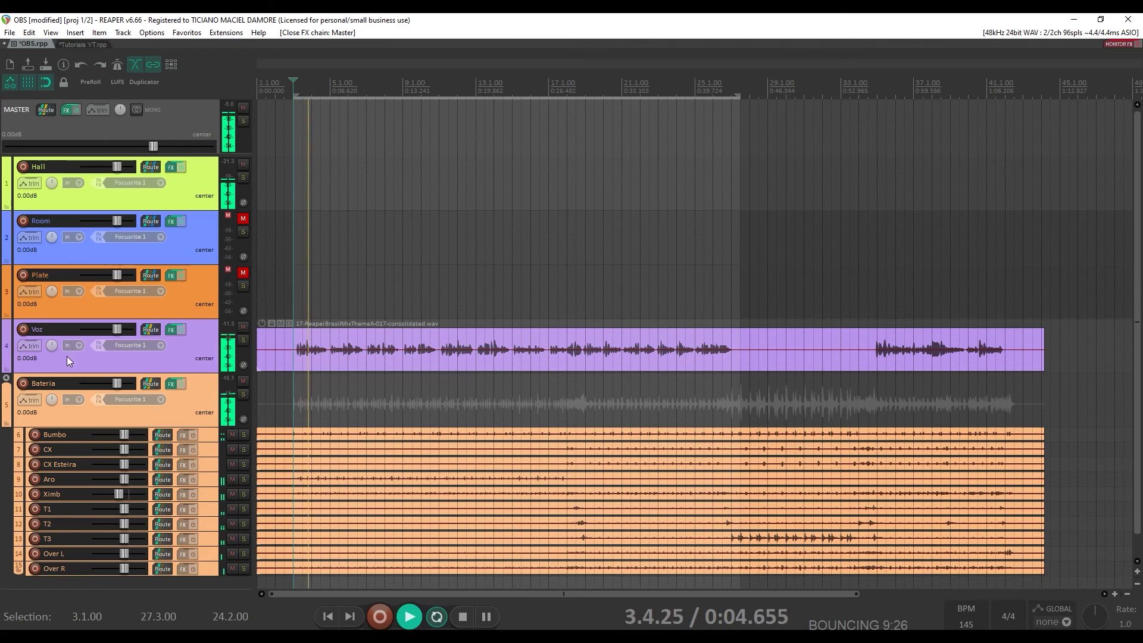
pyautogui.press('space')
pyautogui.moveTo(51, 346); pyautogui.dragTo(51, 316)
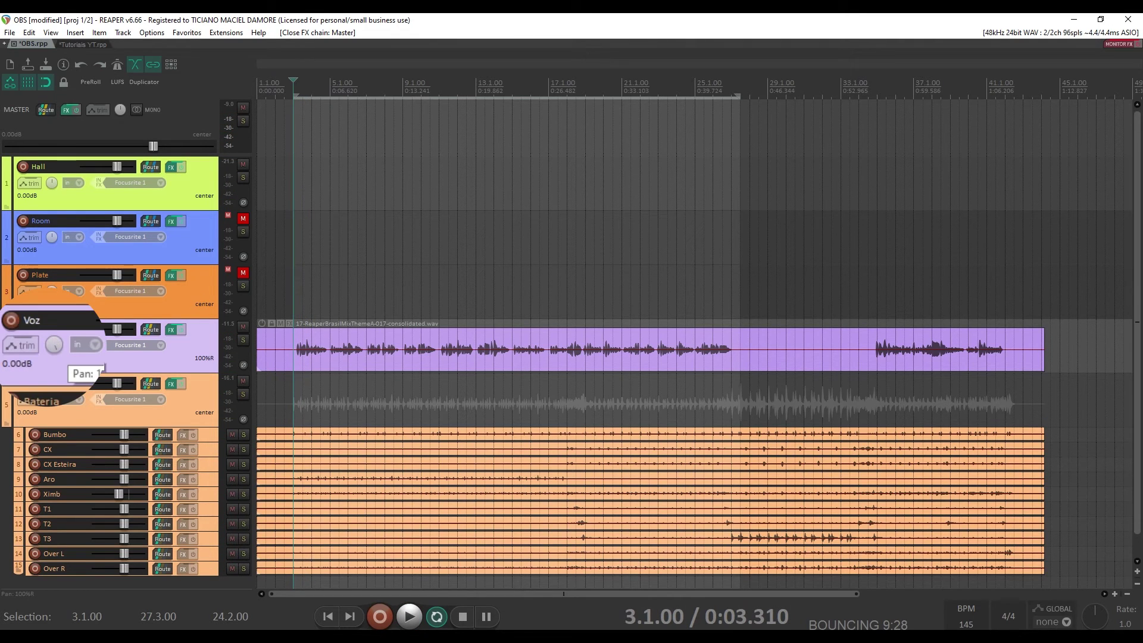
pyautogui.moveTo(52, 402); pyautogui.dragTo(53, 433)
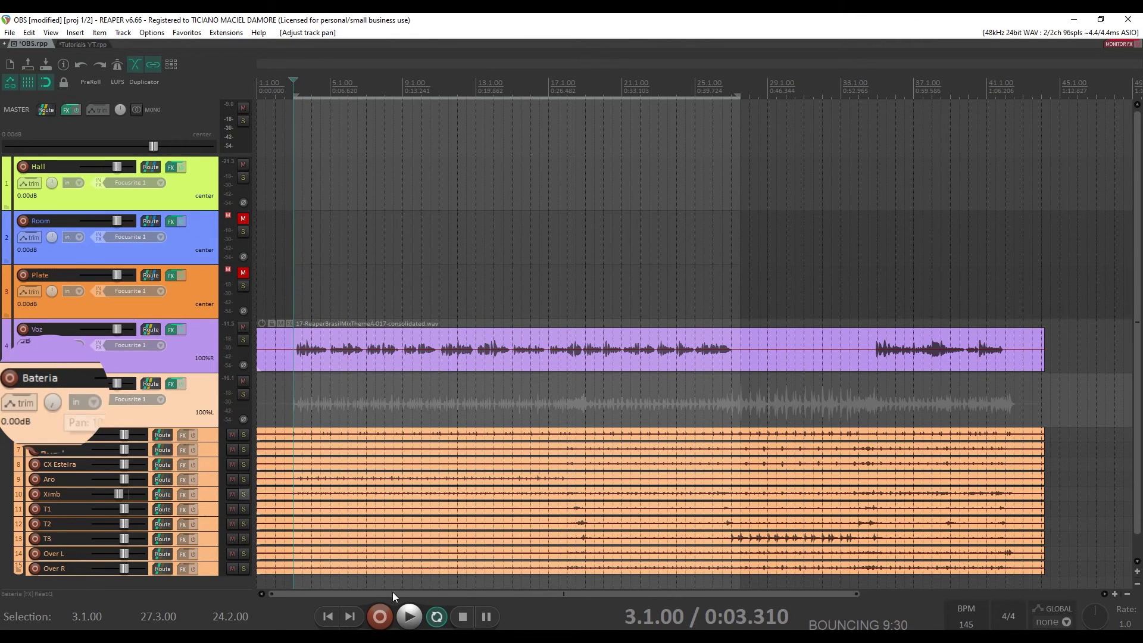
# Switch between OBS and REAPER during playback to check the Reastream level in the OBS audio mixer
pyautogui.click(473, 632)
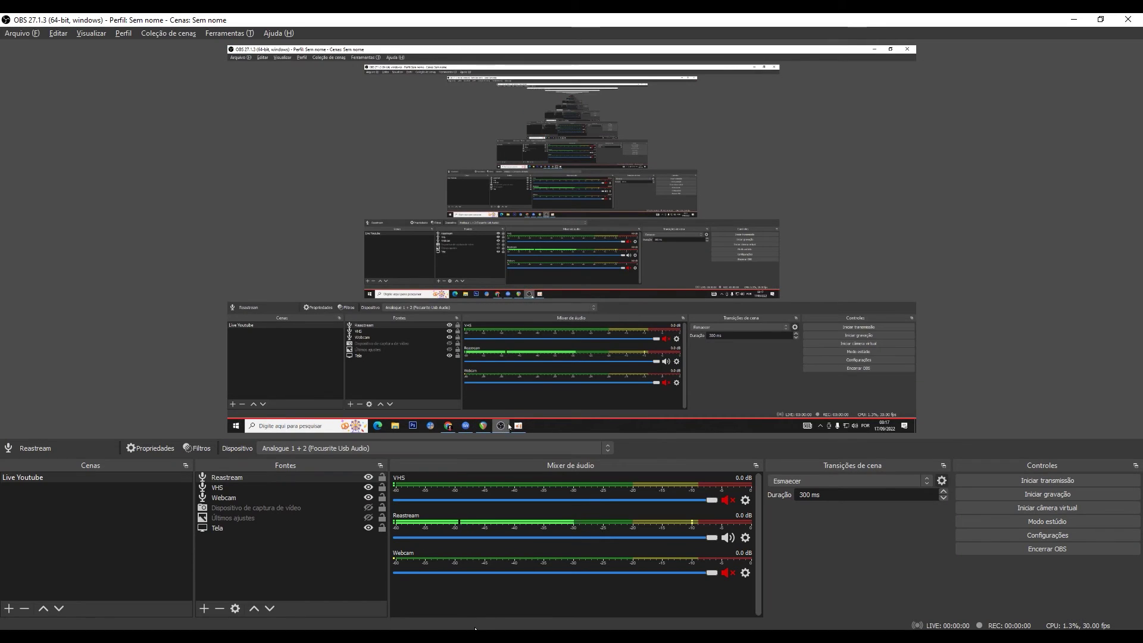
pyautogui.click(423, 633)
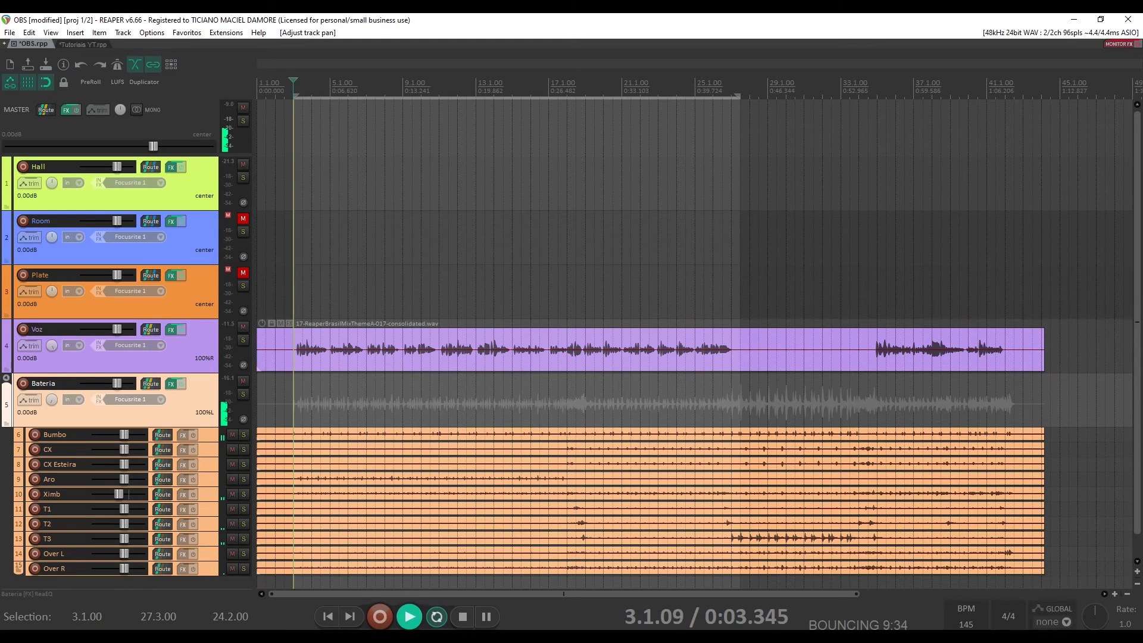
pyautogui.click(454, 633)
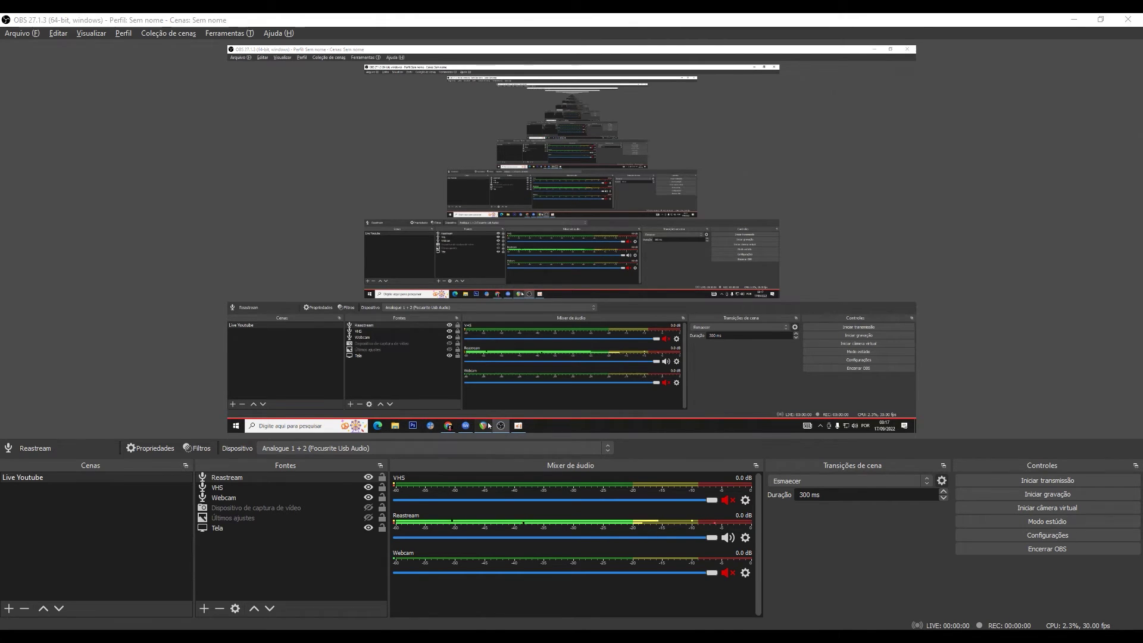
pyautogui.click(425, 639)
pyautogui.click(454, 640)
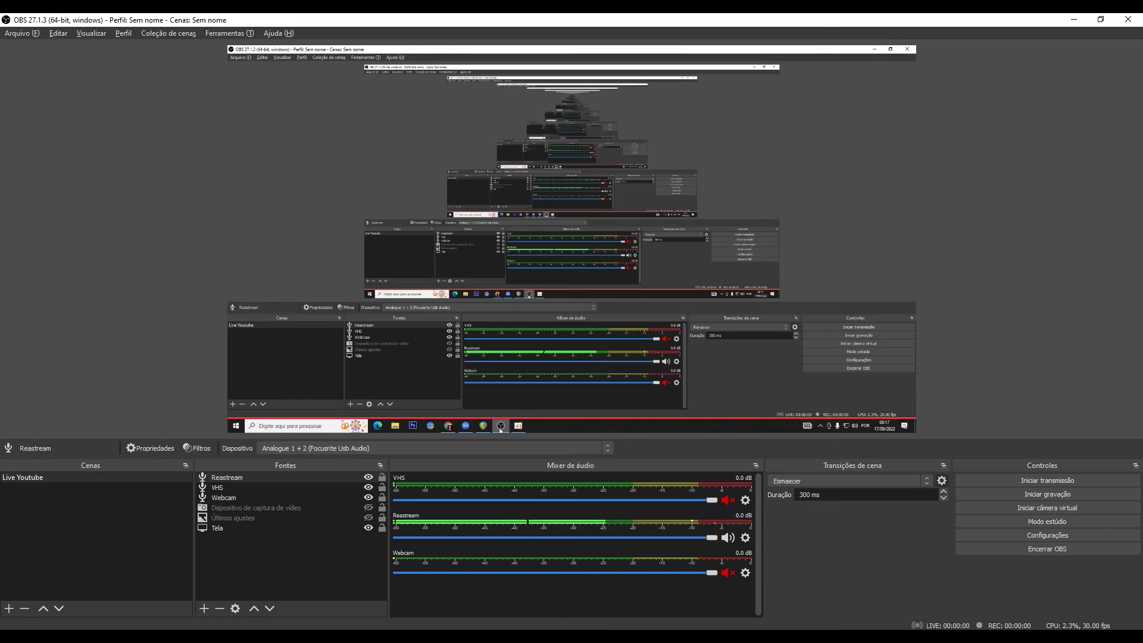